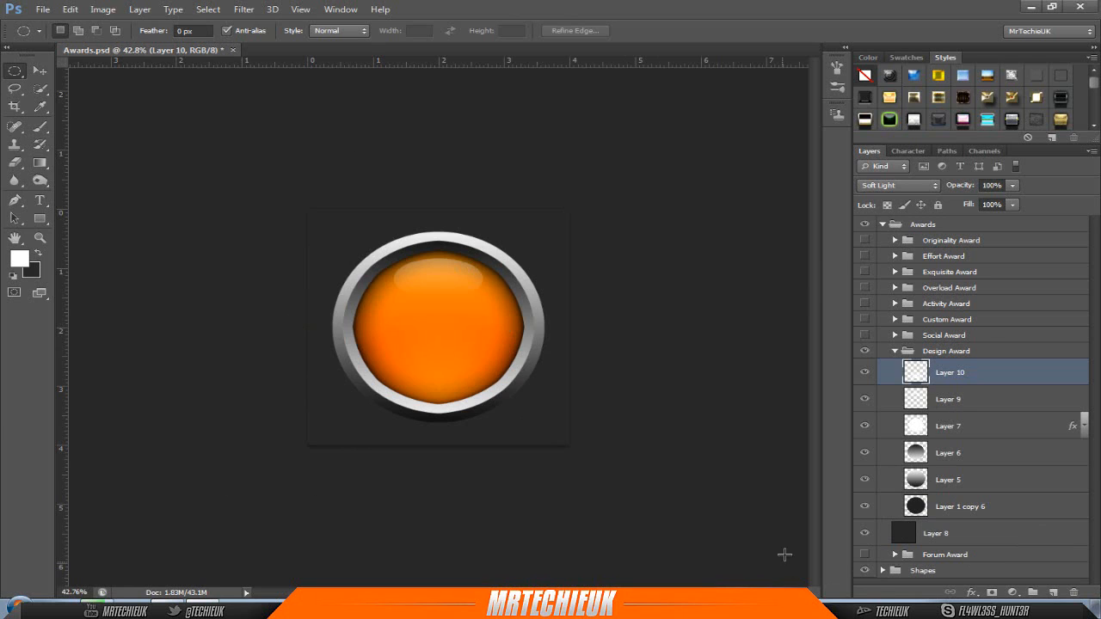
# - Create a new 800 by 800 pixel document at 200 pixels/inch with RGB colour and a white background
pyautogui.click(42, 9)
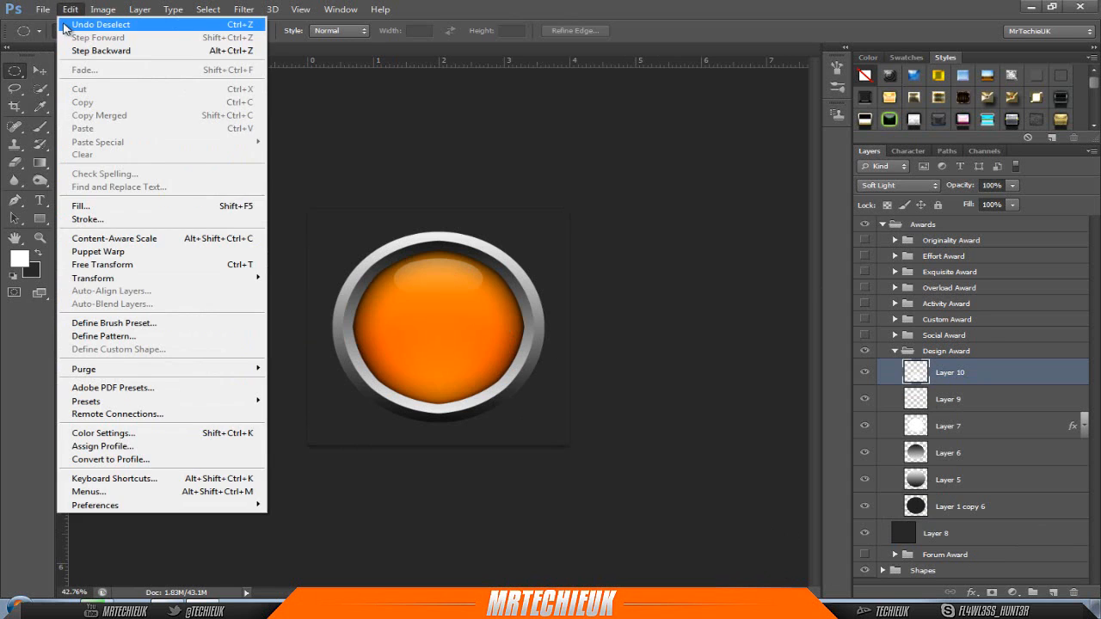
pyautogui.click(203, 26)
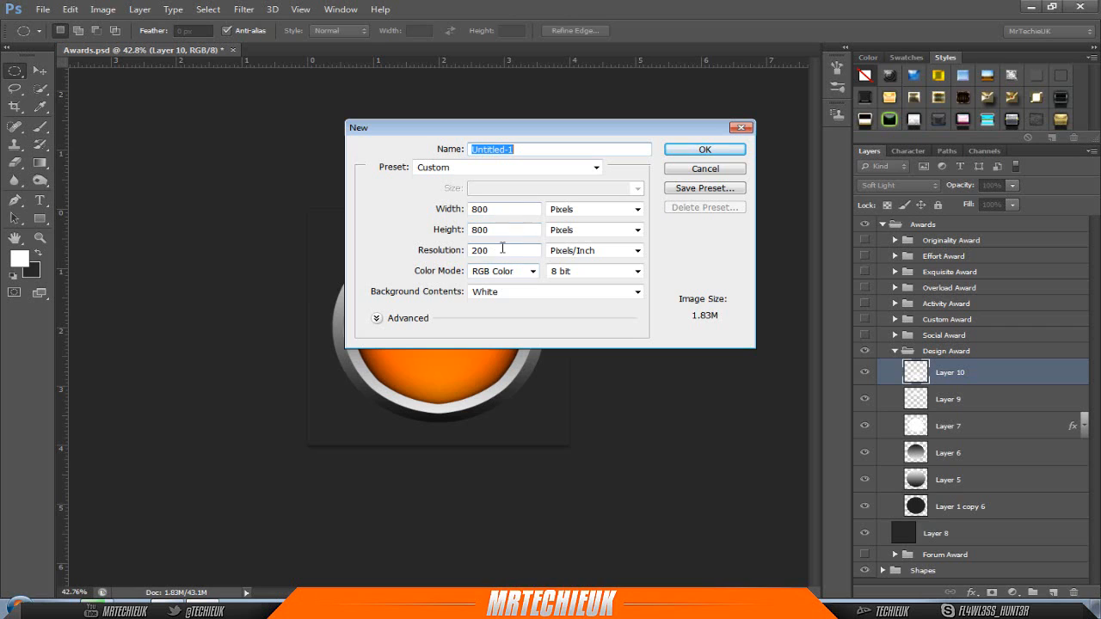
pyautogui.moveTo(502, 250); pyautogui.dragTo(461, 248)
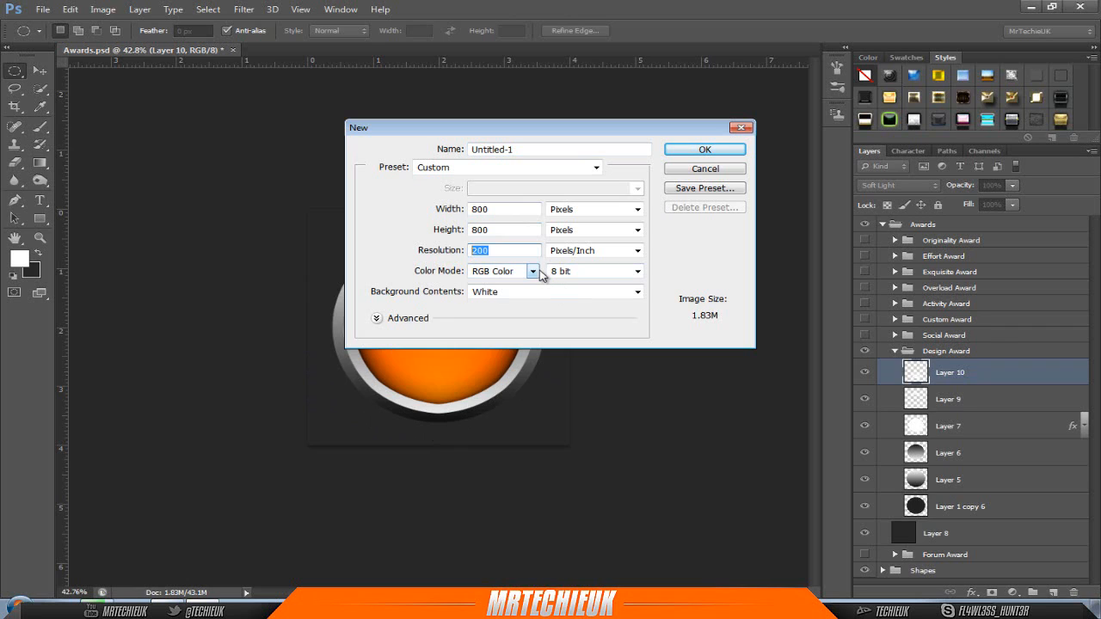
pyautogui.write('75')
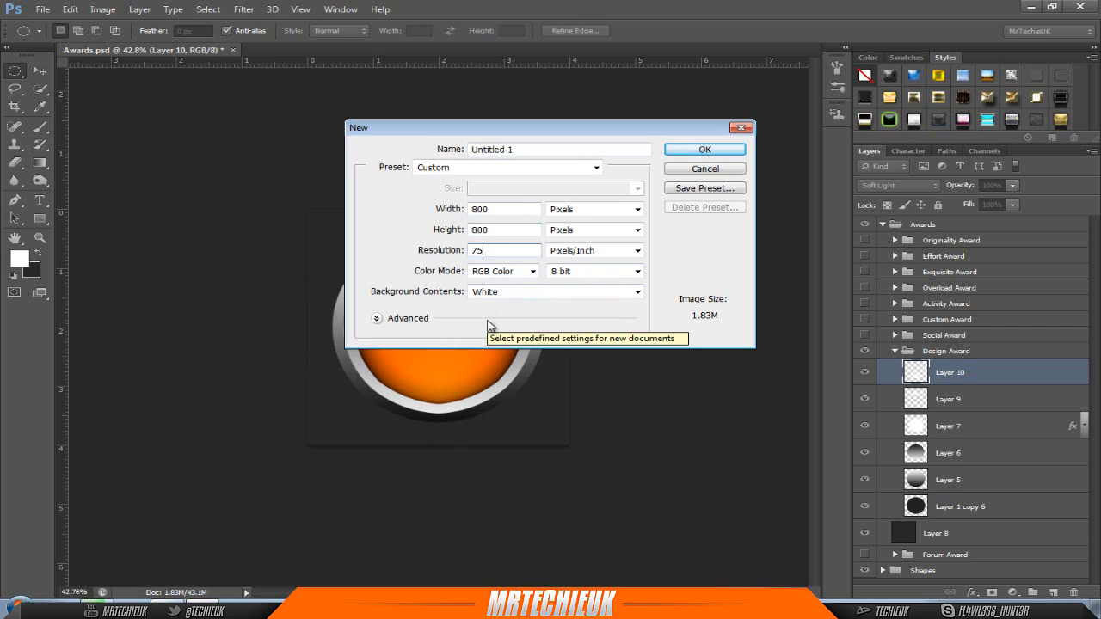
pyautogui.press('BackSpace')
pyautogui.press('BackSpace')
pyautogui.write('200')
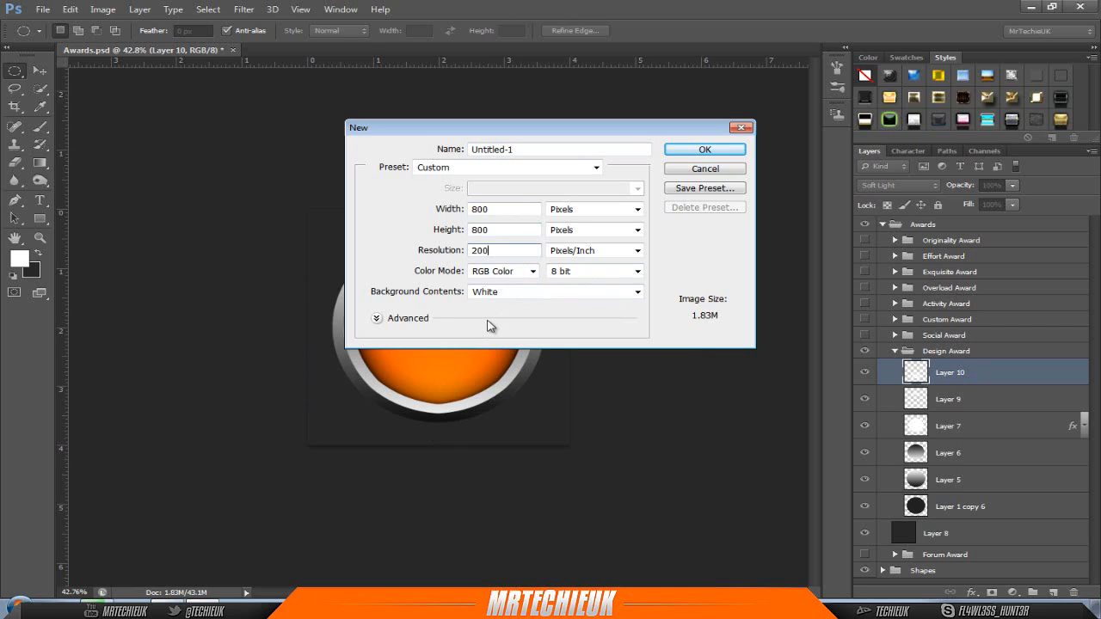
pyautogui.moveTo(499, 230); pyautogui.dragTo(421, 230)
pyautogui.doubleClick(500, 208)
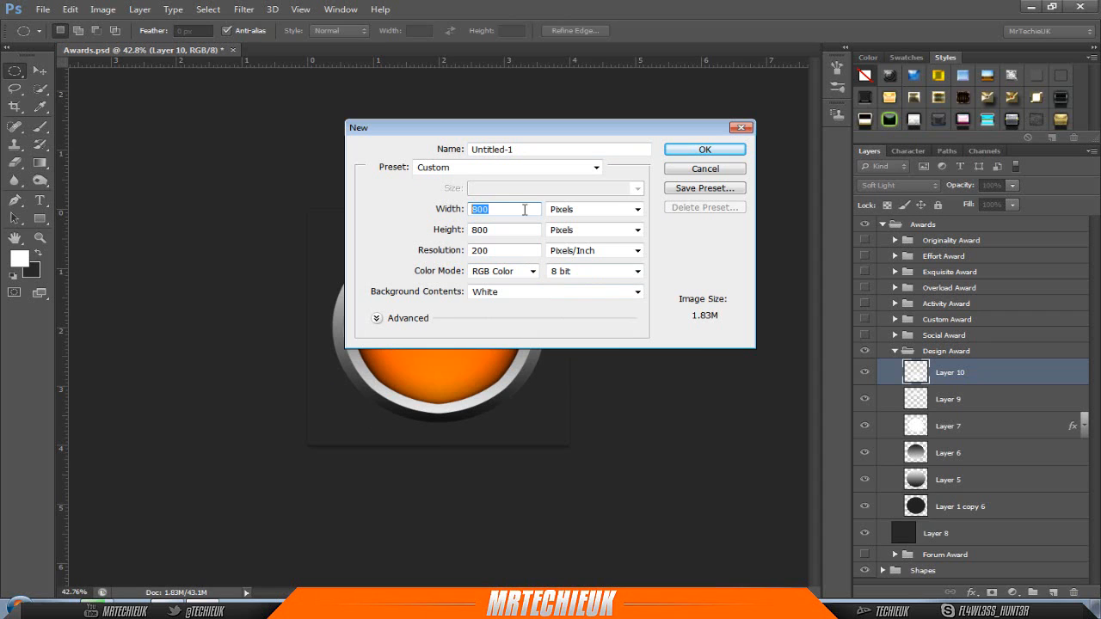
pyautogui.click(704, 149)
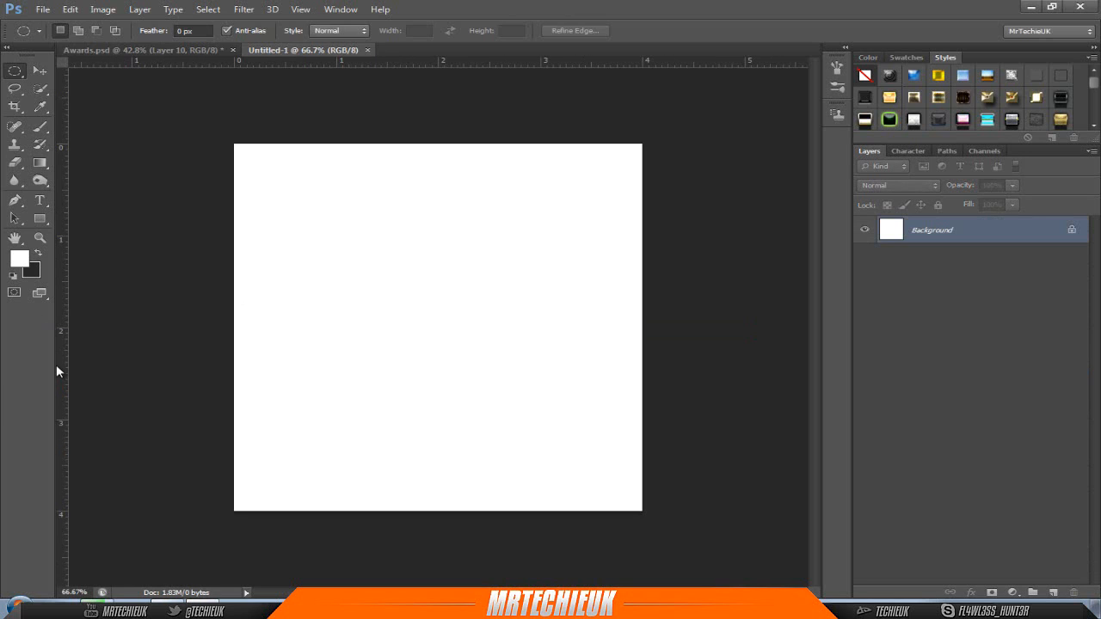
# - Place a vertical guide through the centre of the canvas at about 2 inches
pyautogui.moveTo(61, 371); pyautogui.dragTo(437, 369)
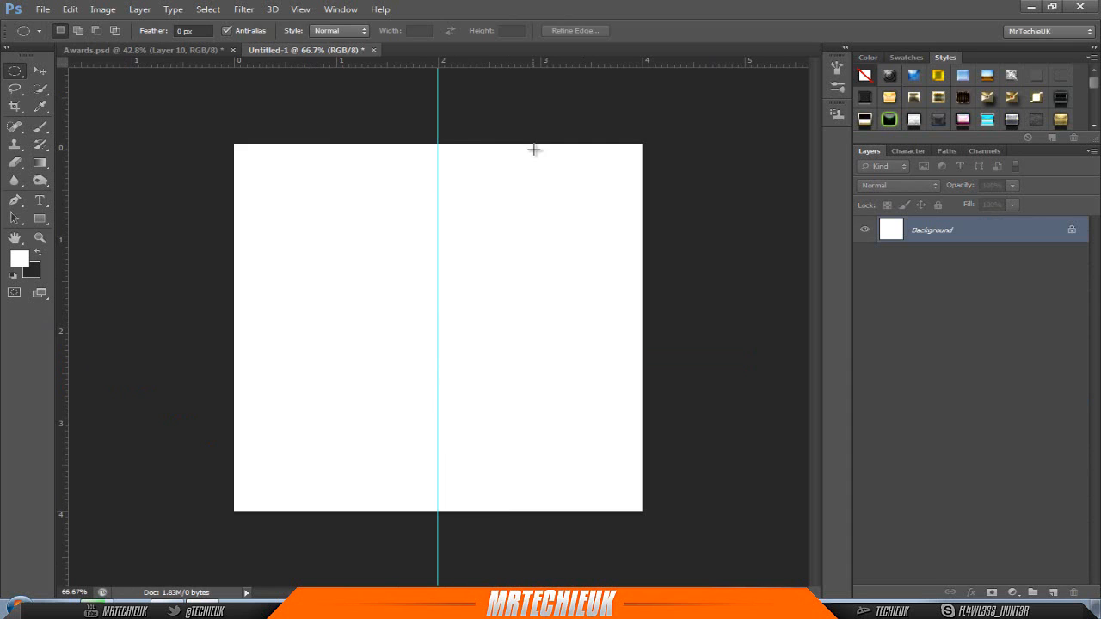
pyautogui.click(302, 11)
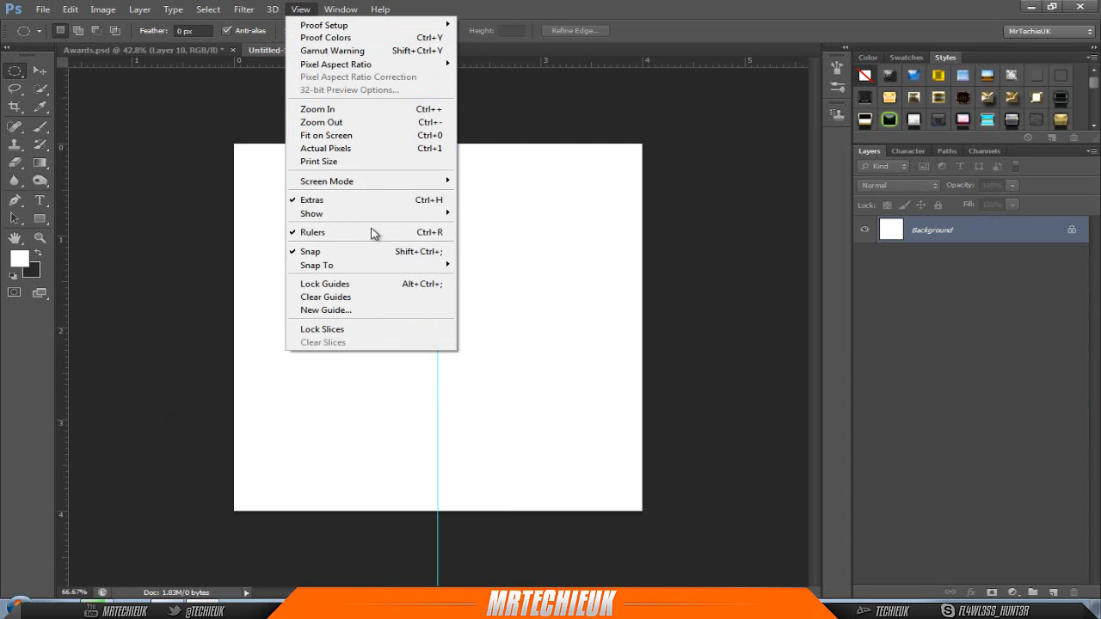
pyautogui.click(368, 311)
pyautogui.click(509, 208)
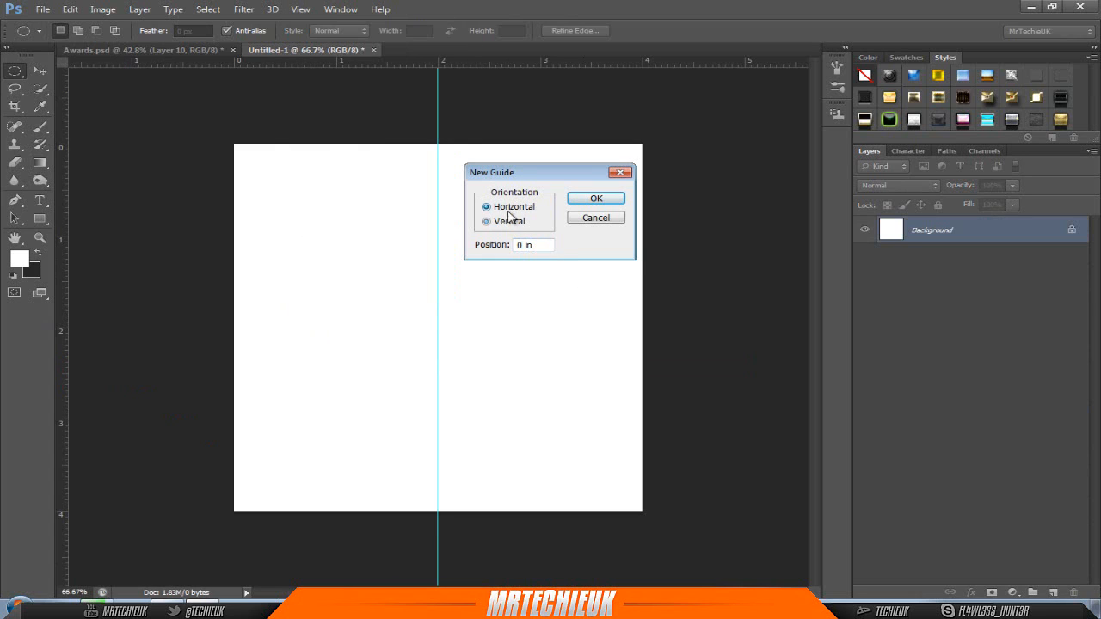
pyautogui.click(507, 221)
pyautogui.moveTo(534, 245); pyautogui.dragTo(445, 238)
pyautogui.click(594, 201)
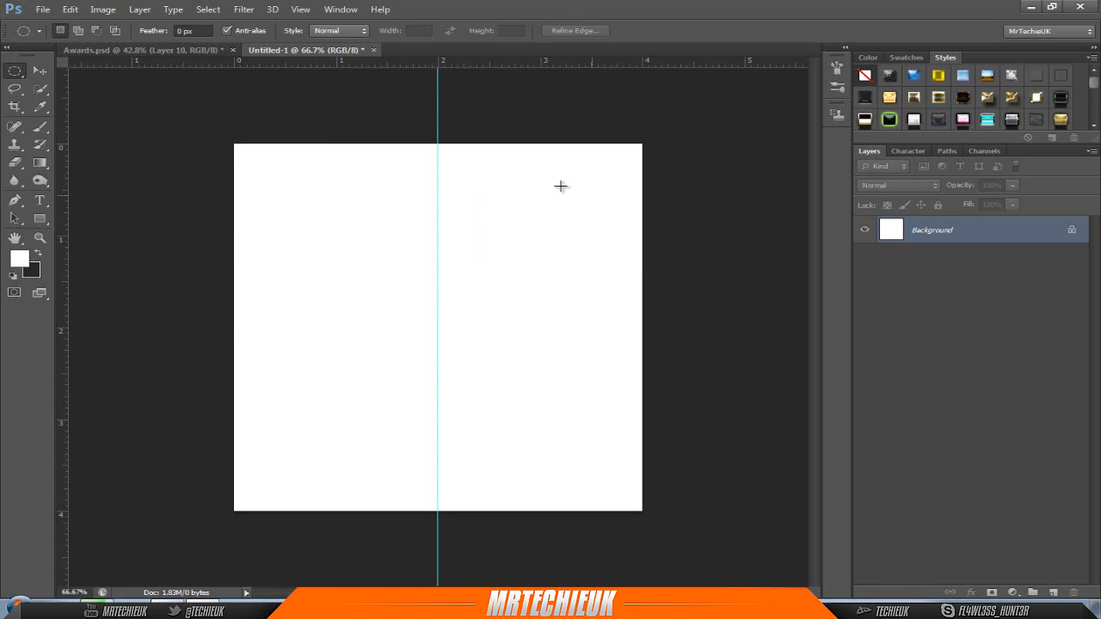
# - Place a horizontal guide through the centre of the canvas at about 2 inches
pyautogui.moveTo(319, 62); pyautogui.dragTo(296, 325)
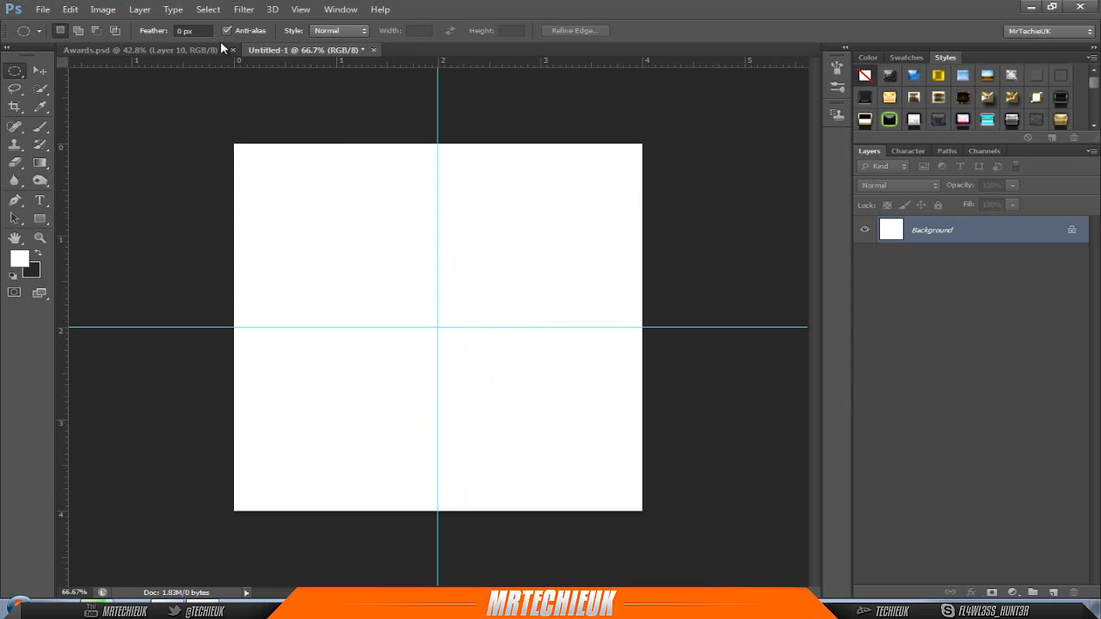
pyautogui.click(196, 49)
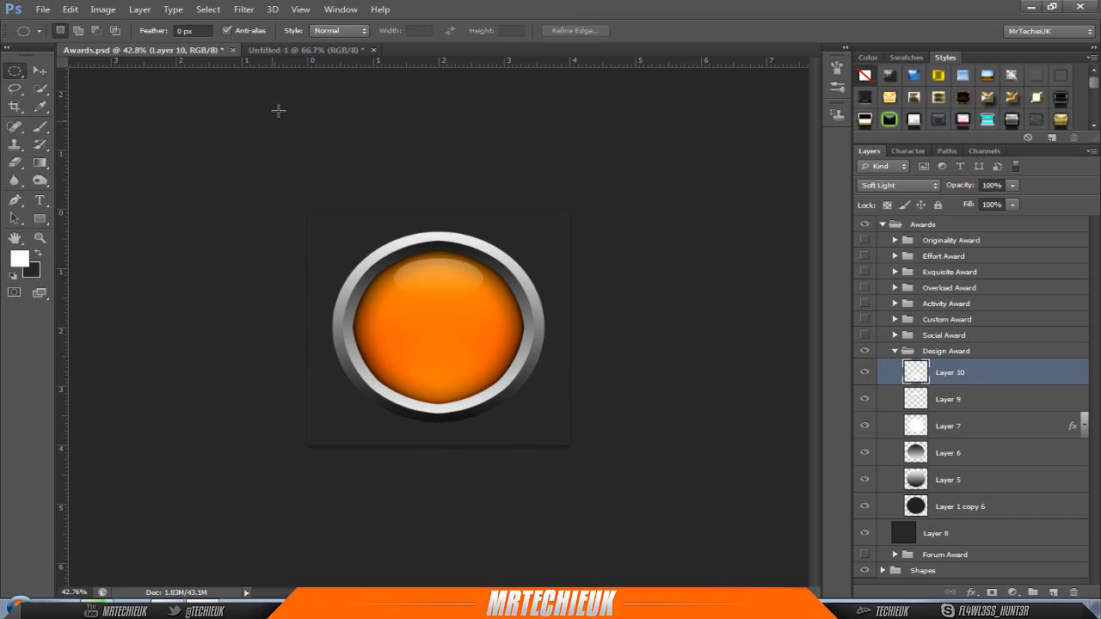
pyautogui.click(284, 49)
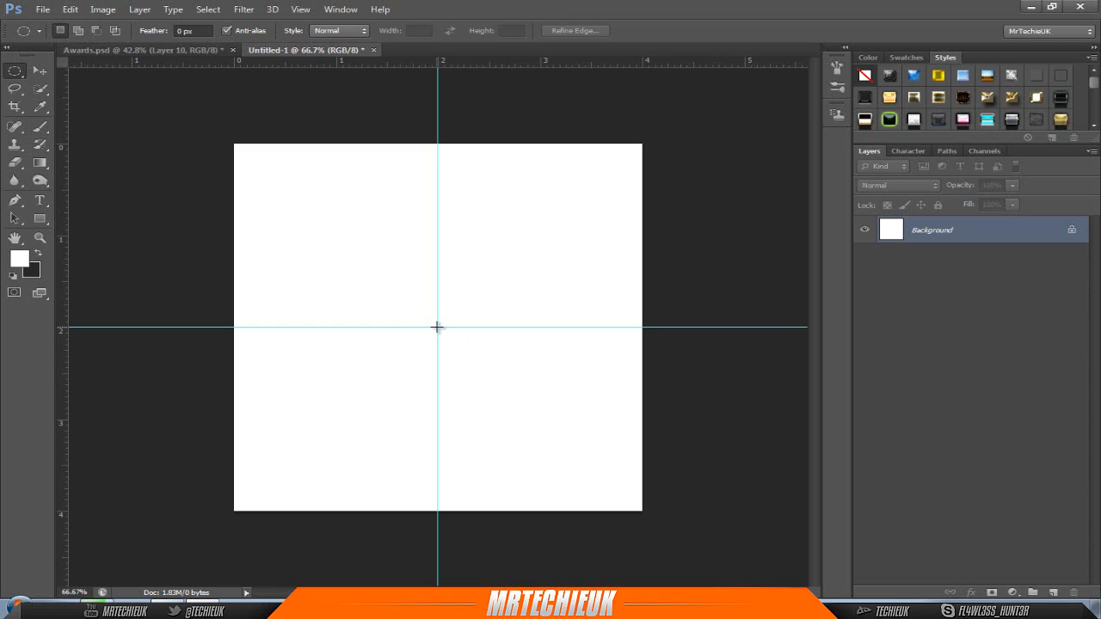
# - Make a circular selection about 3.5 inches across, centred on the guide intersection, with the Elliptical Marquee Tool
pyautogui.rightClick(19, 75)
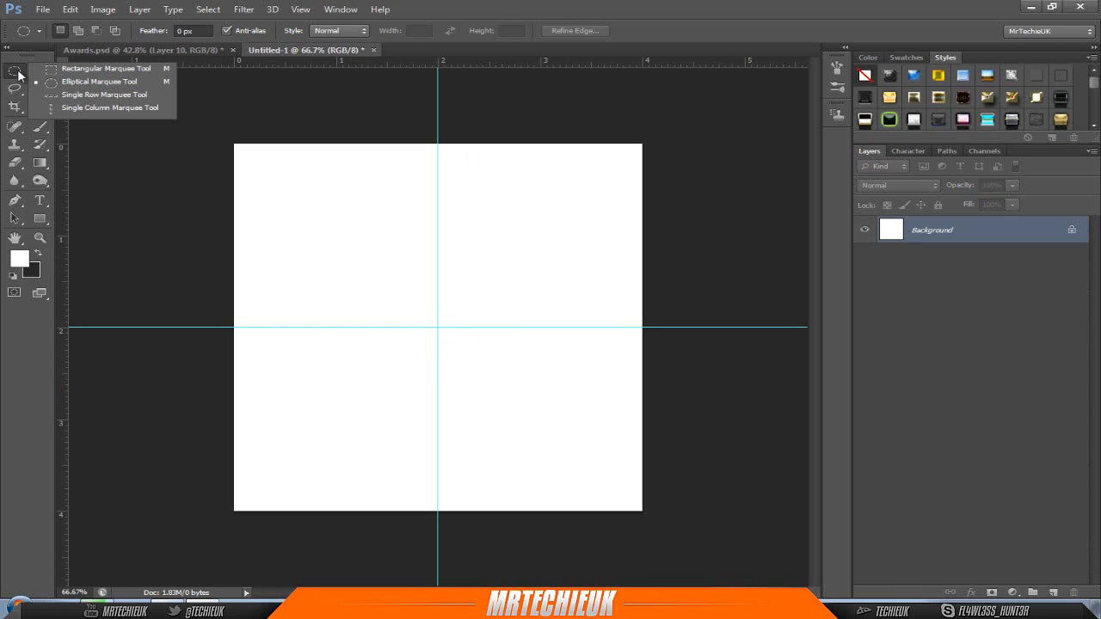
pyautogui.click(74, 84)
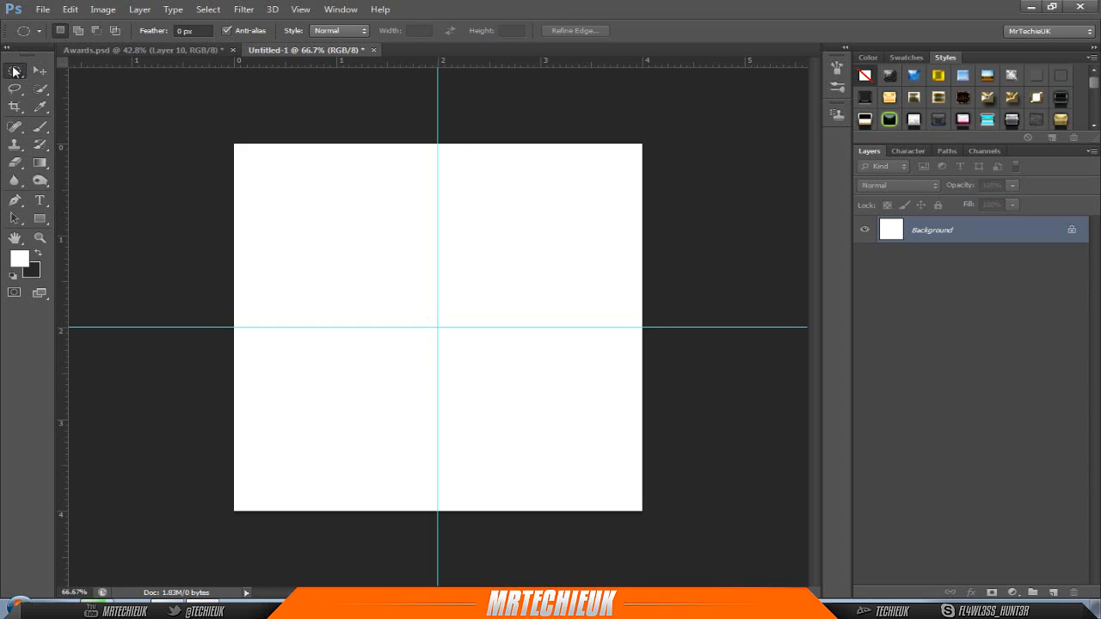
pyautogui.rightClick(18, 71)
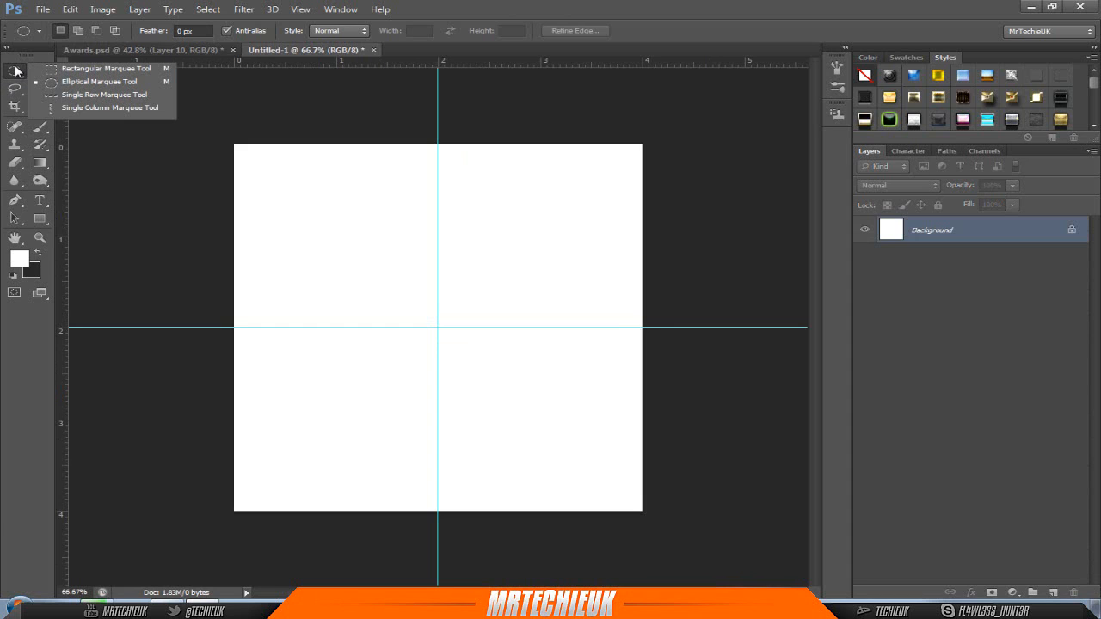
pyautogui.click(66, 86)
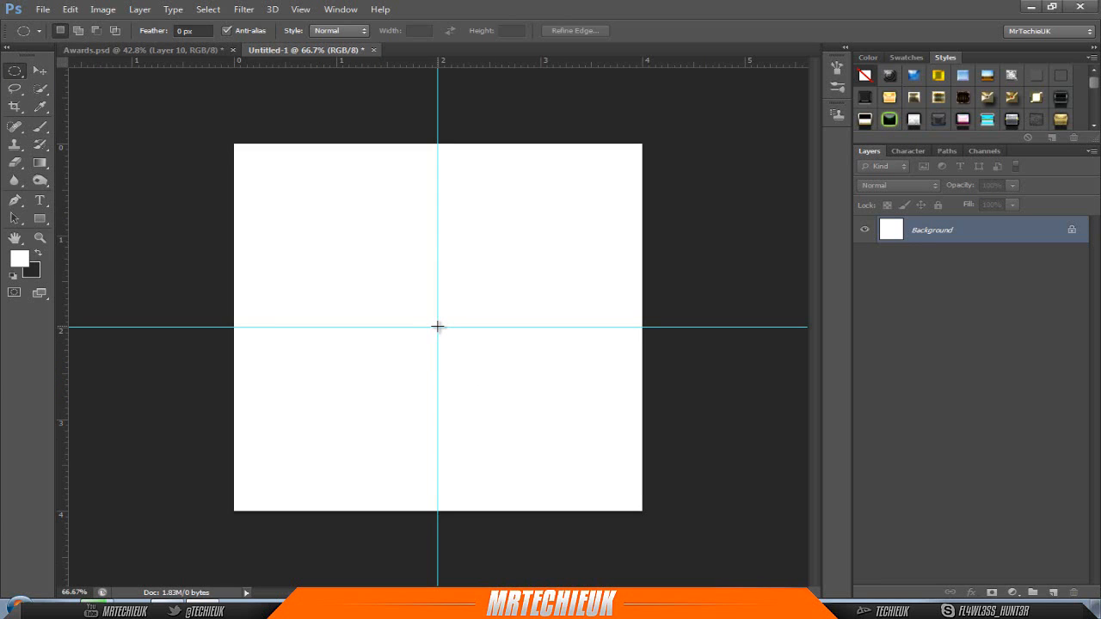
pyautogui.moveTo(437, 327); pyautogui.dragTo(627, 455)
pyautogui.click(467, 344)
pyautogui.moveTo(440, 327); pyautogui.dragTo(634, 486)
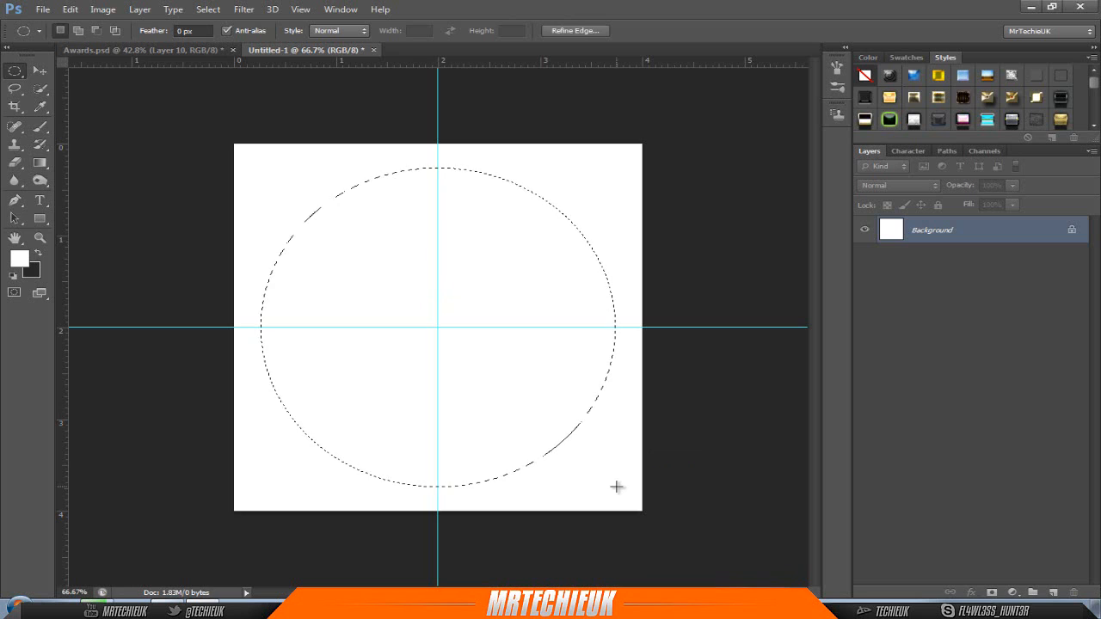
# - Fill the circular selection with the dark background colour on a new layer and deselect it
pyautogui.click(1054, 594)
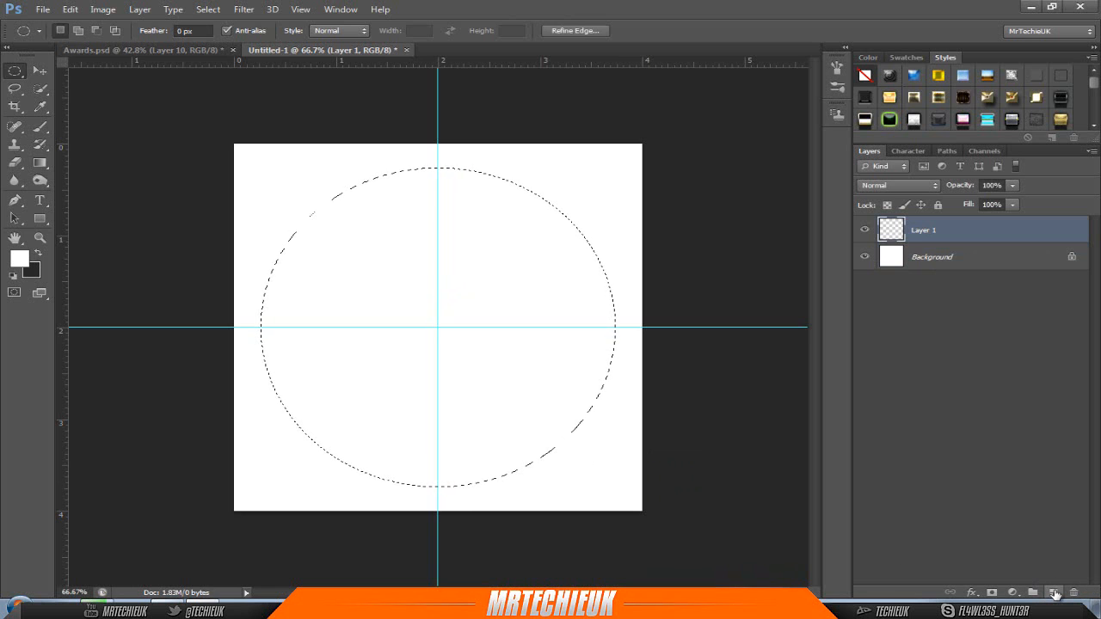
pyautogui.hotkey('ctrl', 'BackSpace')
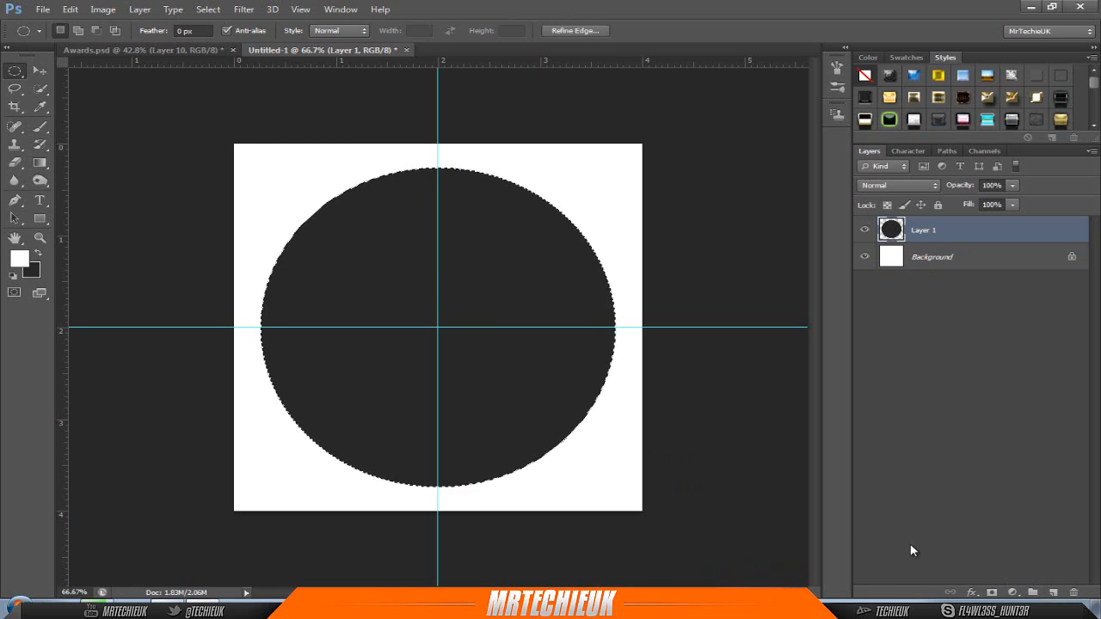
pyautogui.hotkey('ctrl', 'd')
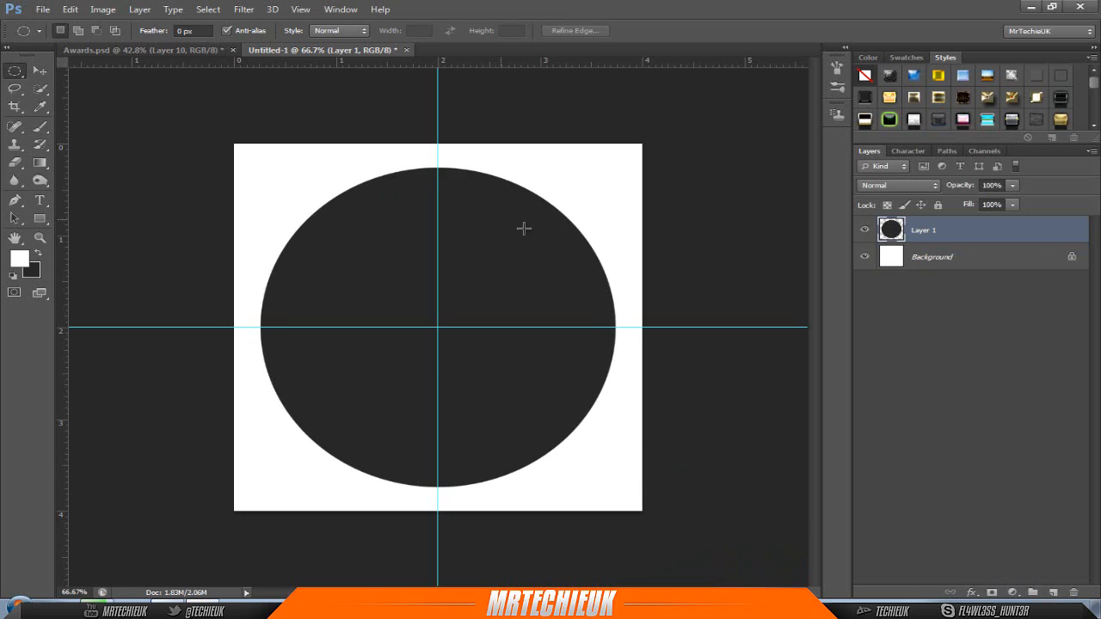
# - Add a linear black-to-white Gradient Overlay at 90° and 100% opacity to the circle layer
pyautogui.doubleClick(892, 229)
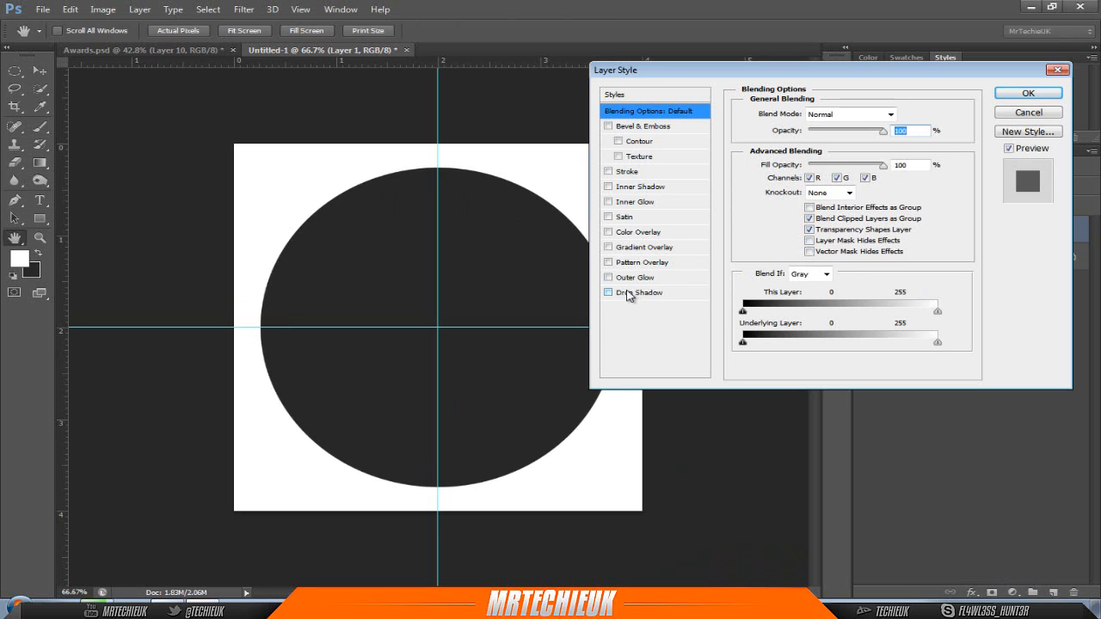
pyautogui.click(647, 247)
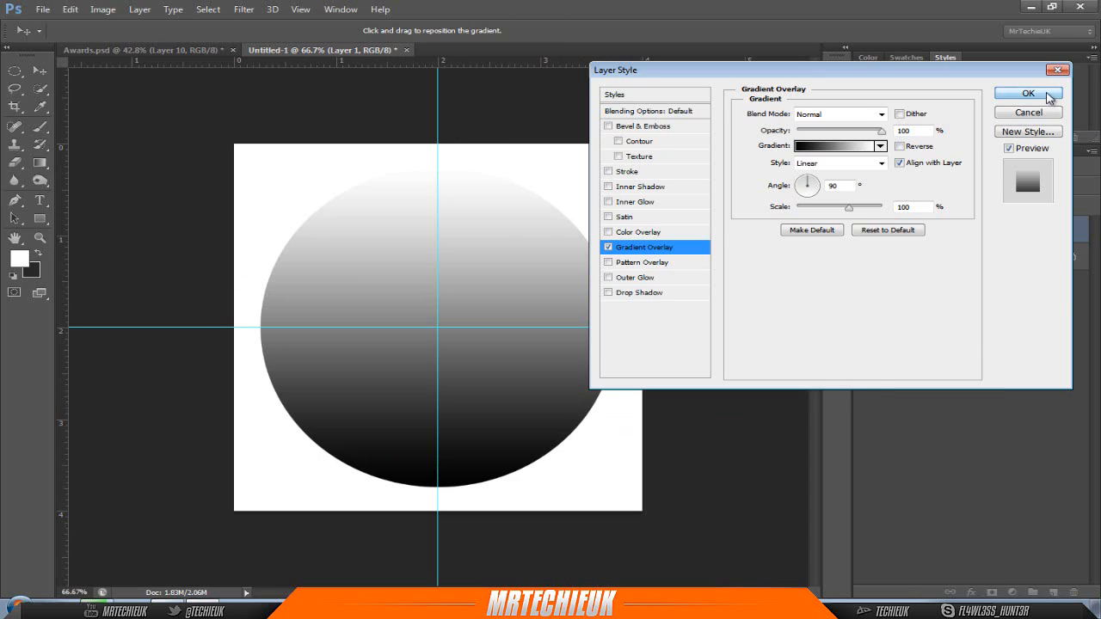
pyautogui.click(1039, 94)
pyautogui.click(1082, 230)
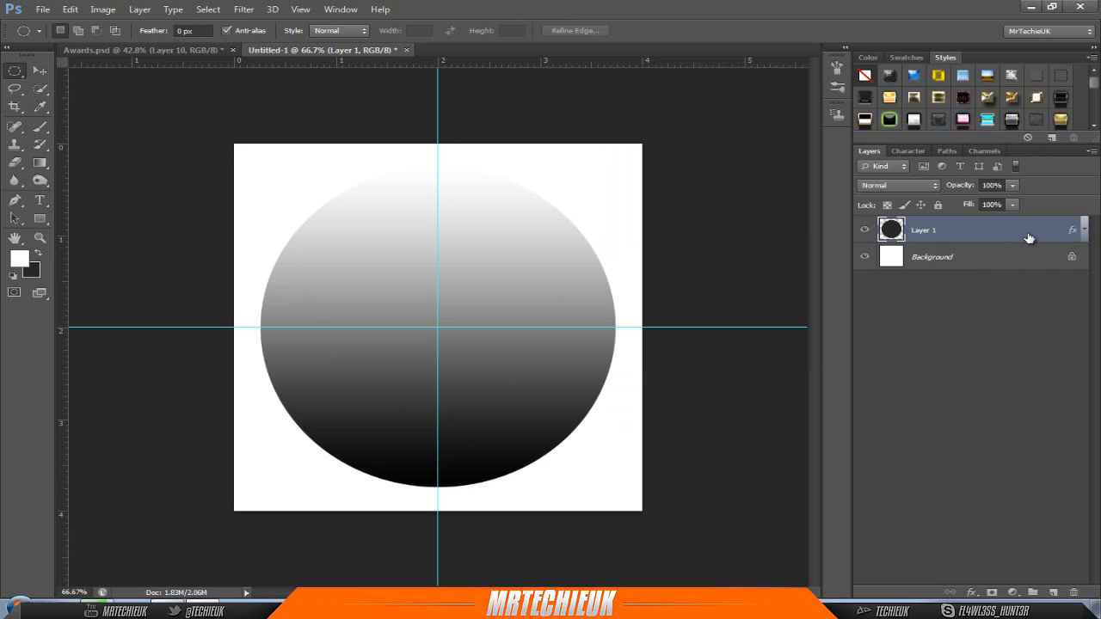
# - Duplicate the gradient circle layer within the same document as Layer 1 copy
pyautogui.hotkey('ctrl', 'j')
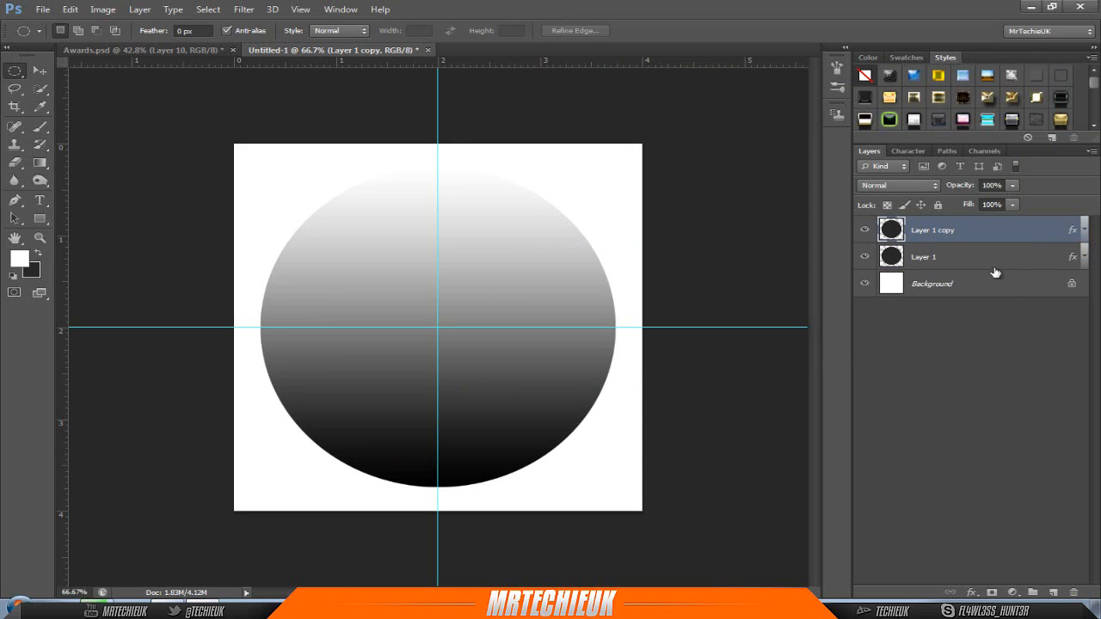
pyautogui.press('Delete')
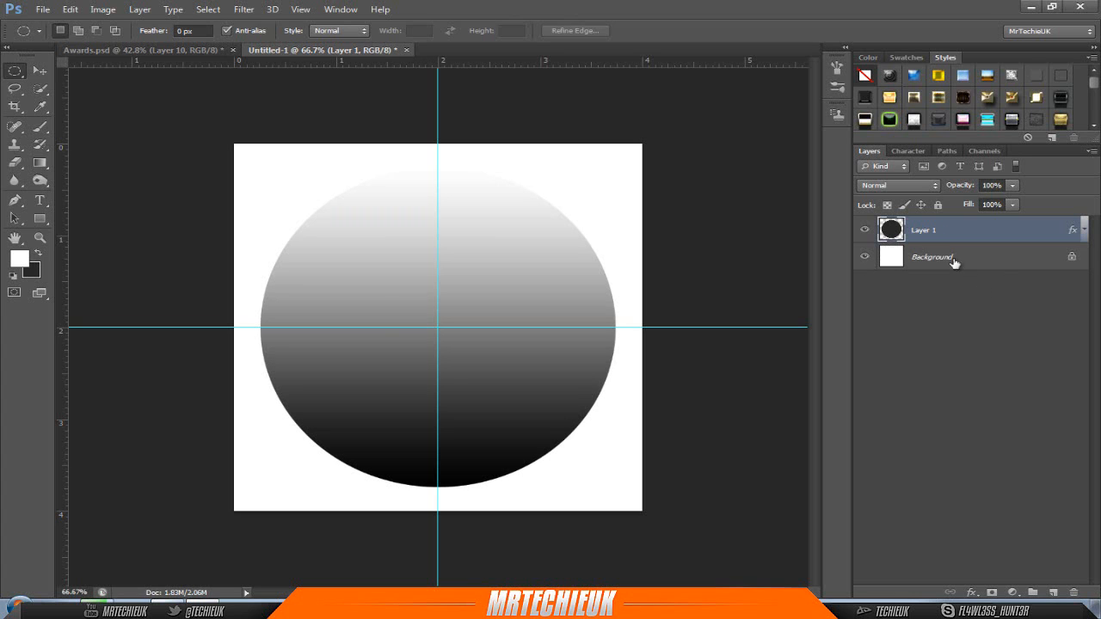
pyautogui.rightClick(948, 225)
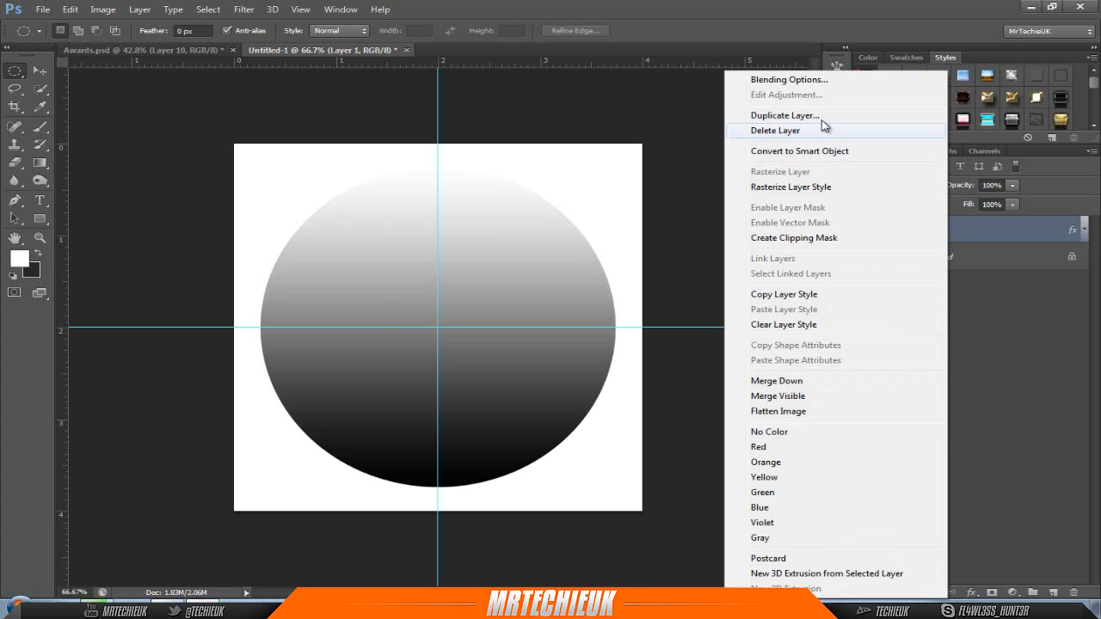
pyautogui.click(820, 117)
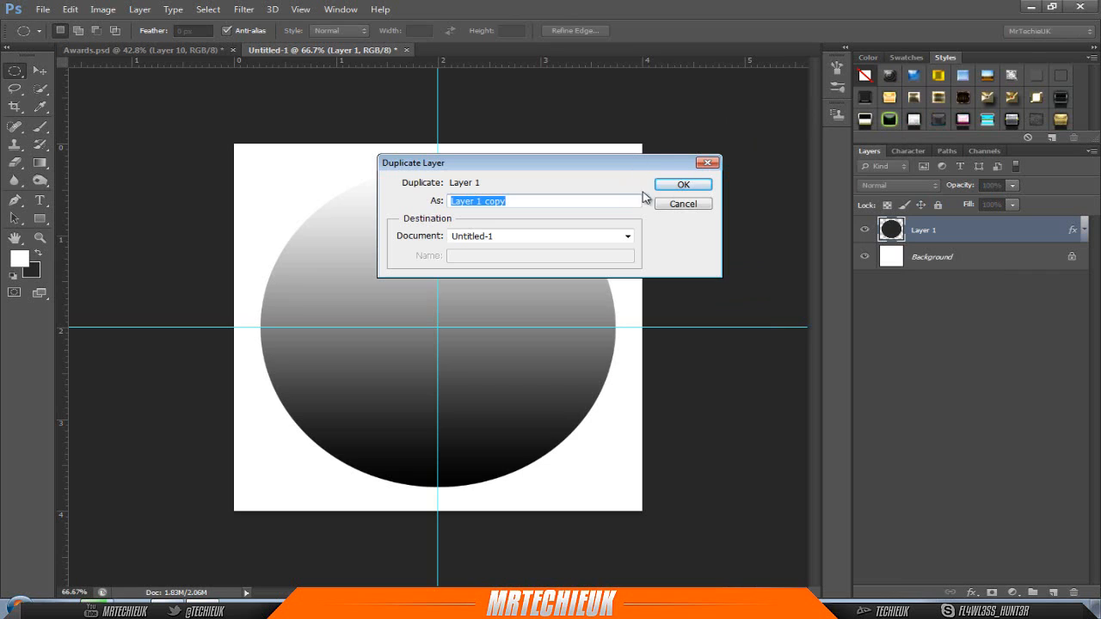
pyautogui.click(700, 186)
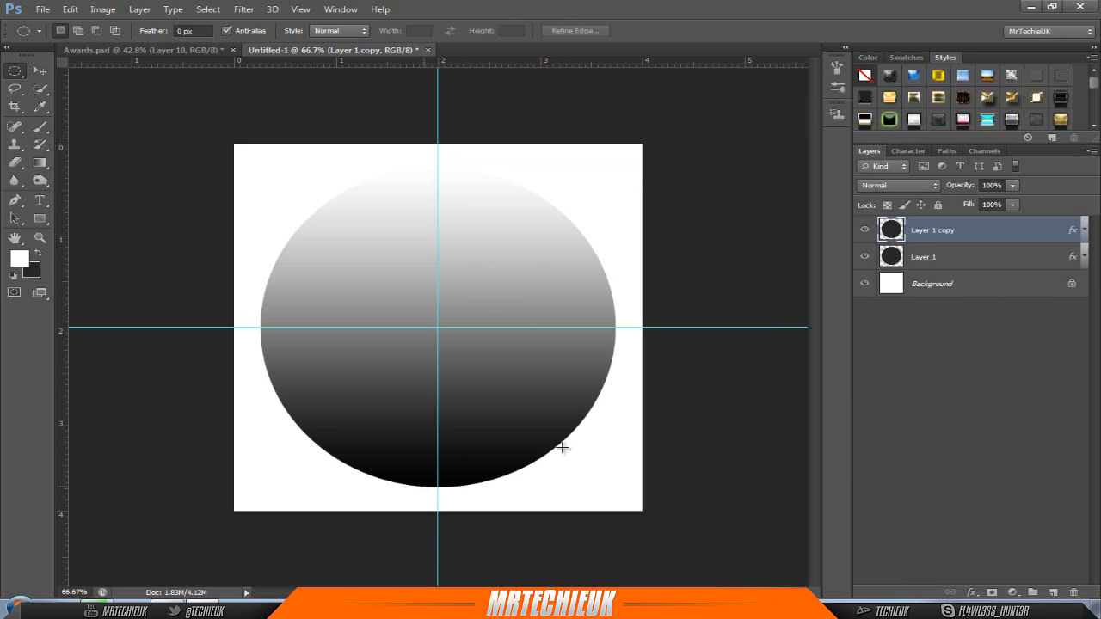
# - Reverse the Gradient Overlay on the duplicated circle layer
pyautogui.doubleClick(894, 230)
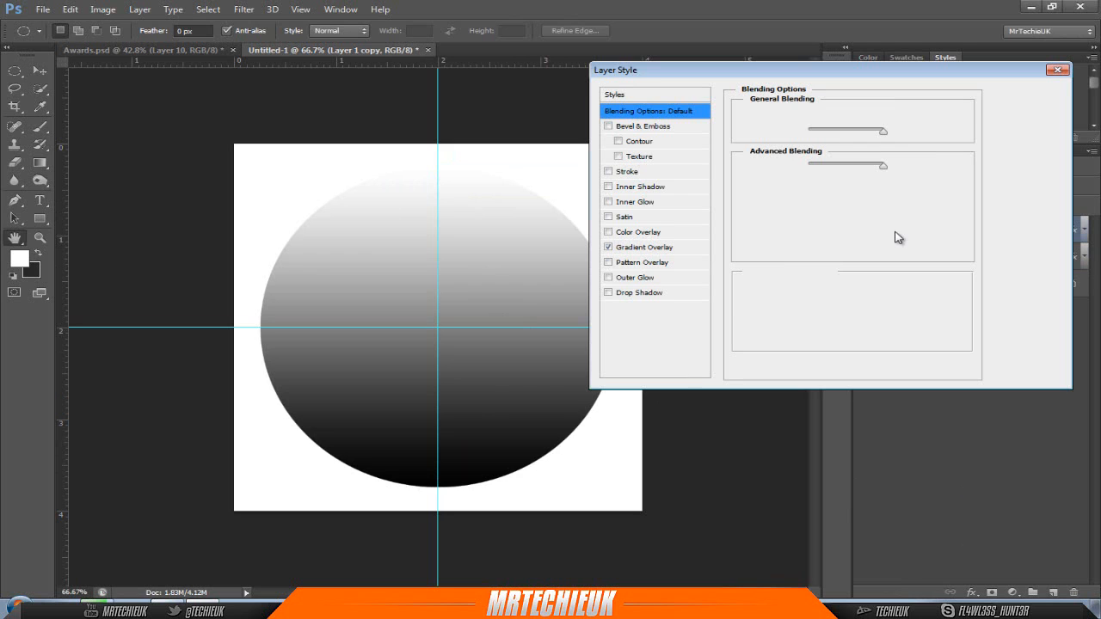
pyautogui.click(639, 249)
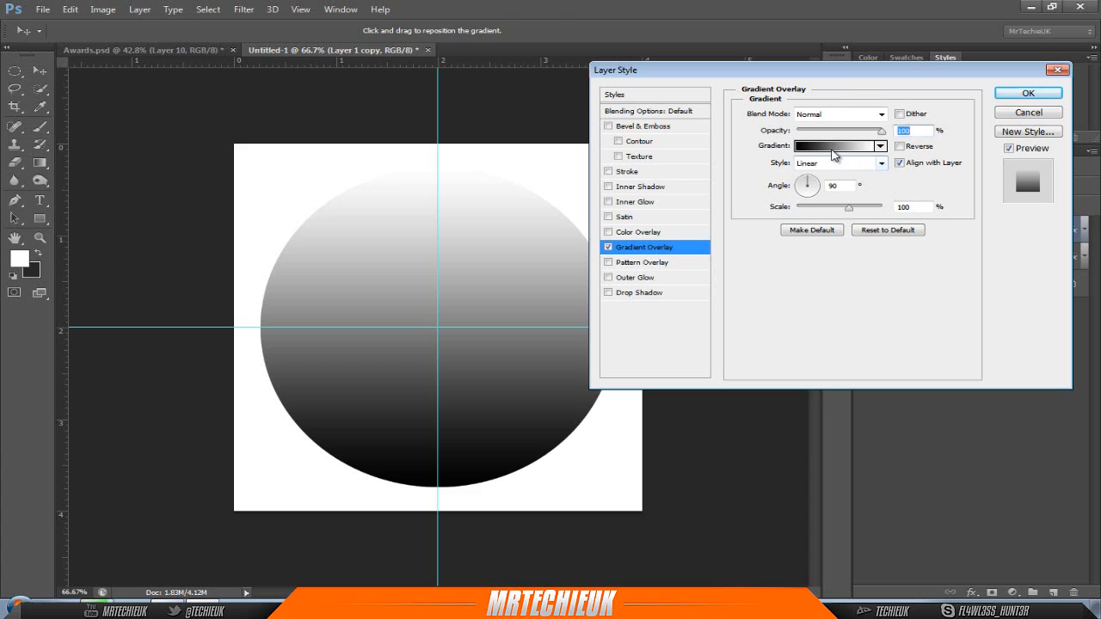
pyautogui.click(834, 146)
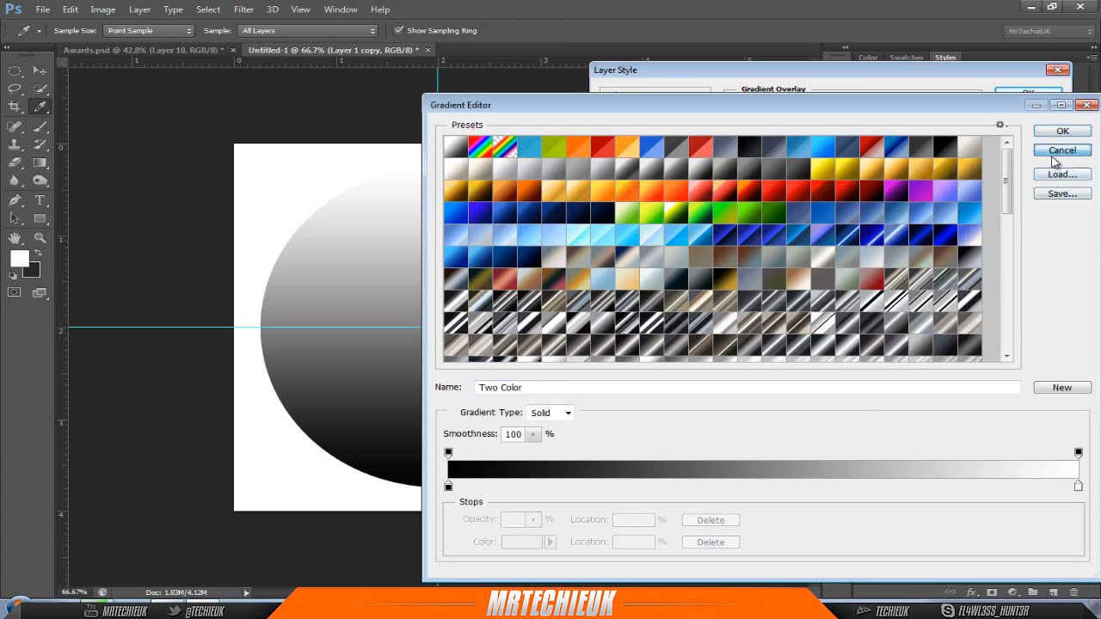
pyautogui.click(1062, 131)
pyautogui.click(900, 147)
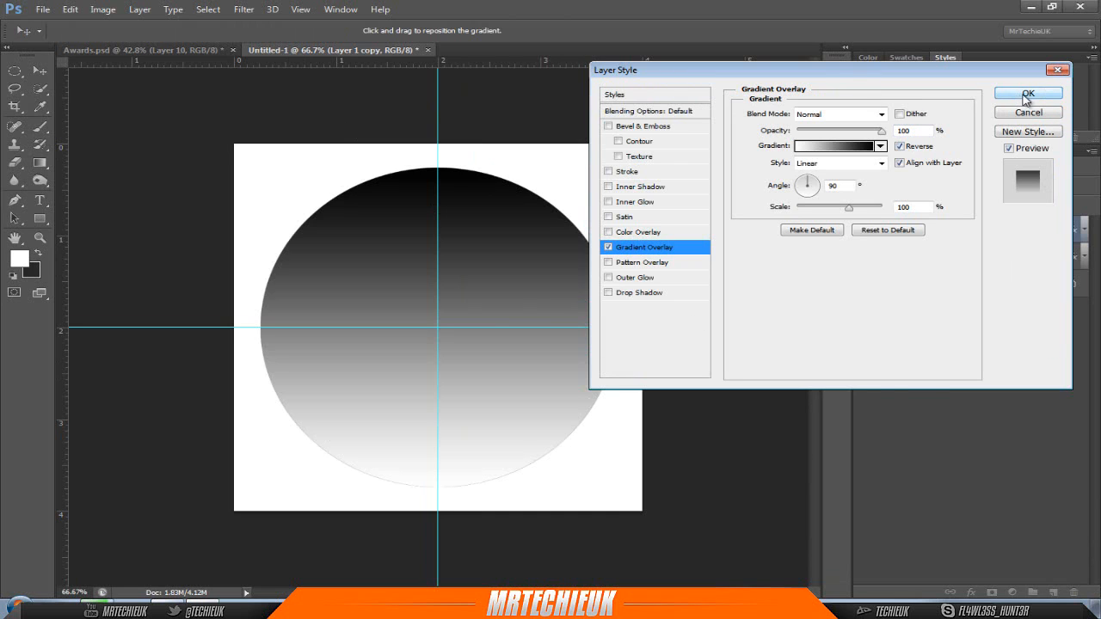
pyautogui.click(1017, 97)
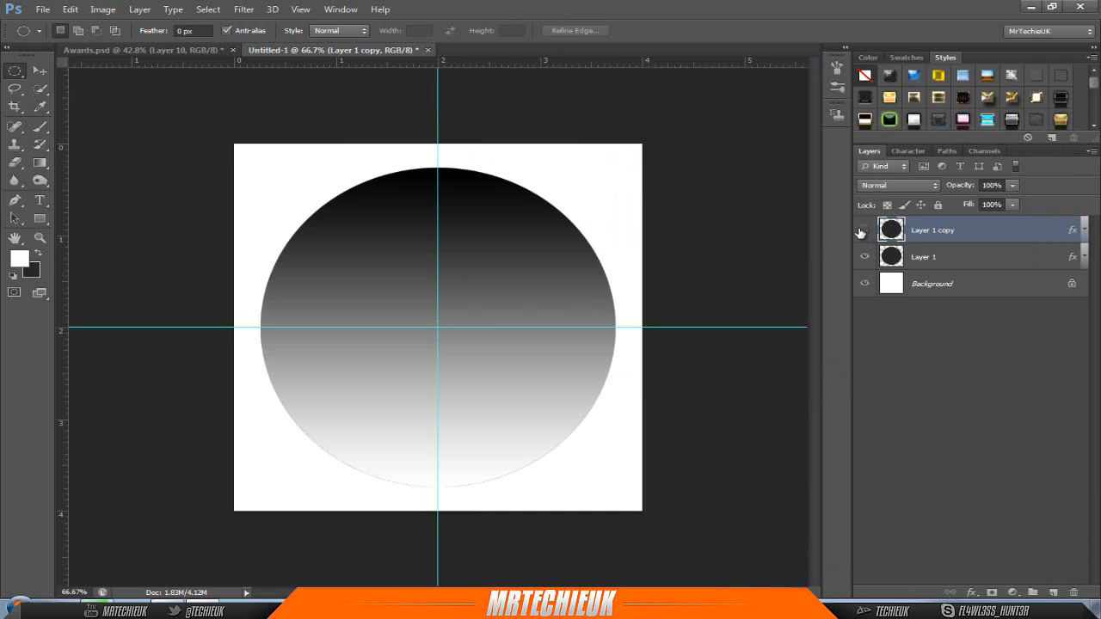
# - Toggle the Layer 1 copy circle's visibility to compare the gradients, and check the finished orange button in Awards.psd
pyautogui.click(864, 229)
pyautogui.click(865, 229)
pyautogui.click(148, 50)
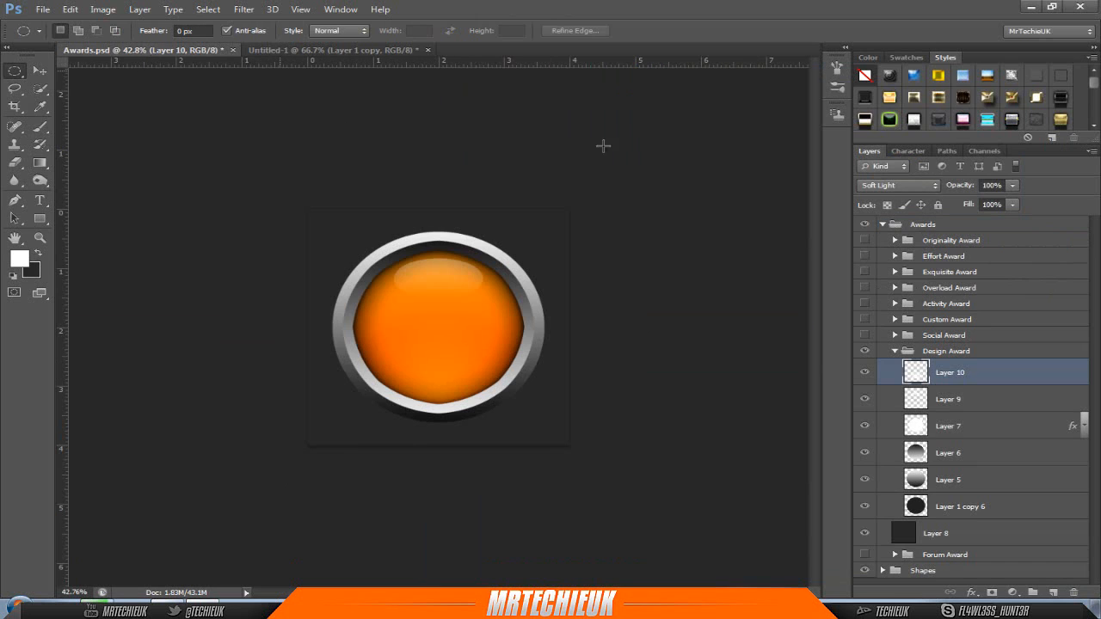
pyautogui.click(289, 47)
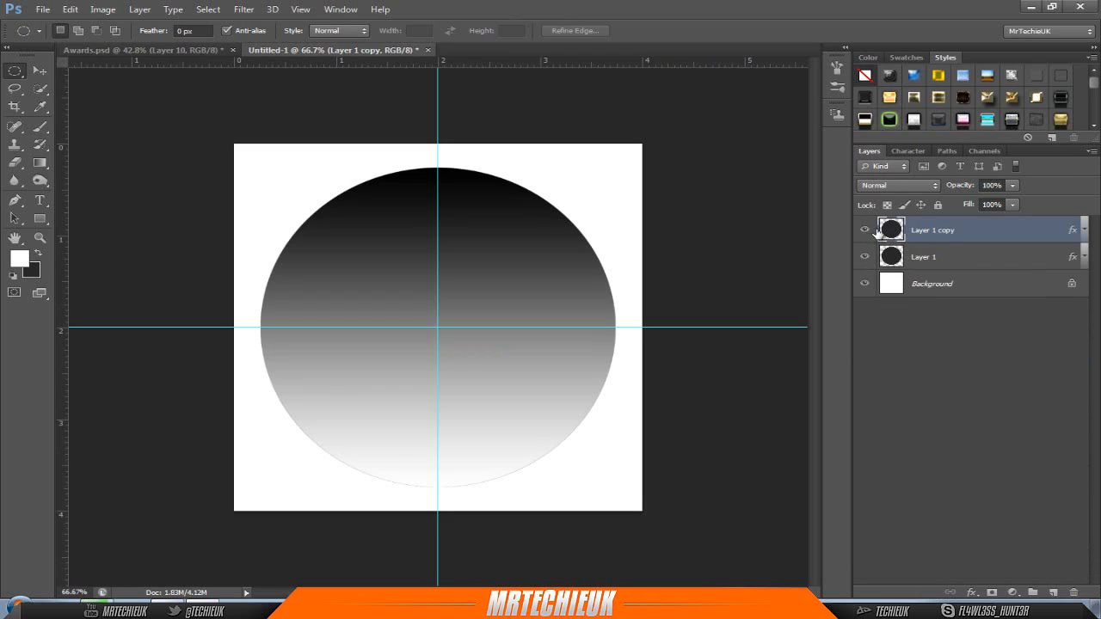
# - Start a free transform on the Layer 1 copy circle
pyautogui.doubleClick(943, 231)
pyautogui.click(1002, 232)
pyautogui.hotkey('ctrl', 't')
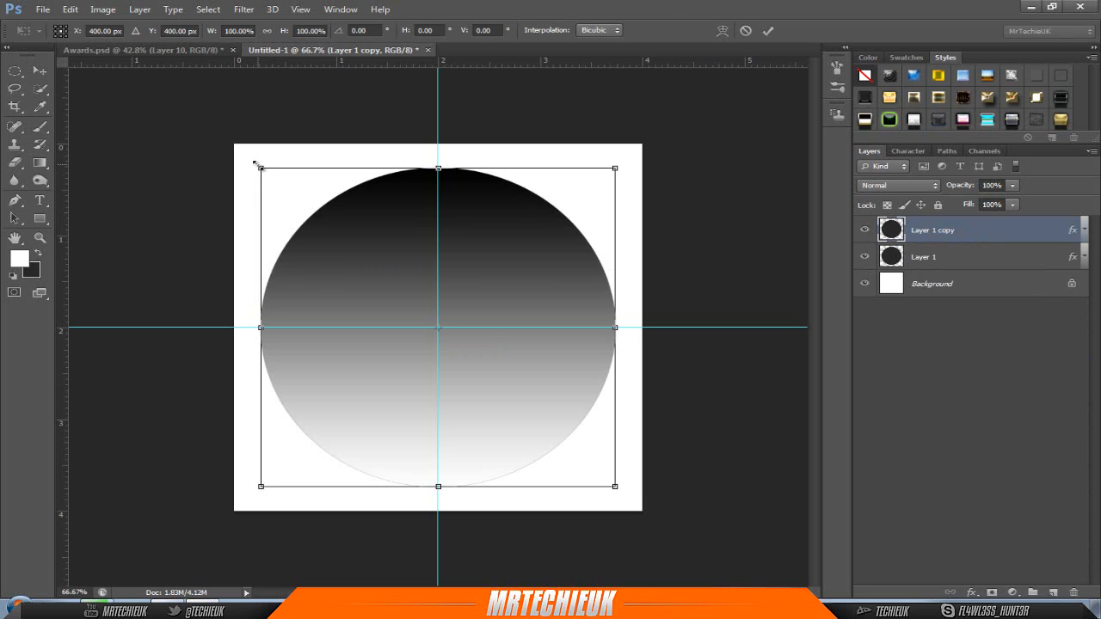
pyautogui.moveTo(259, 165); pyautogui.dragTo(344, 128)
pyautogui.hotkey('ctrl', 'z')
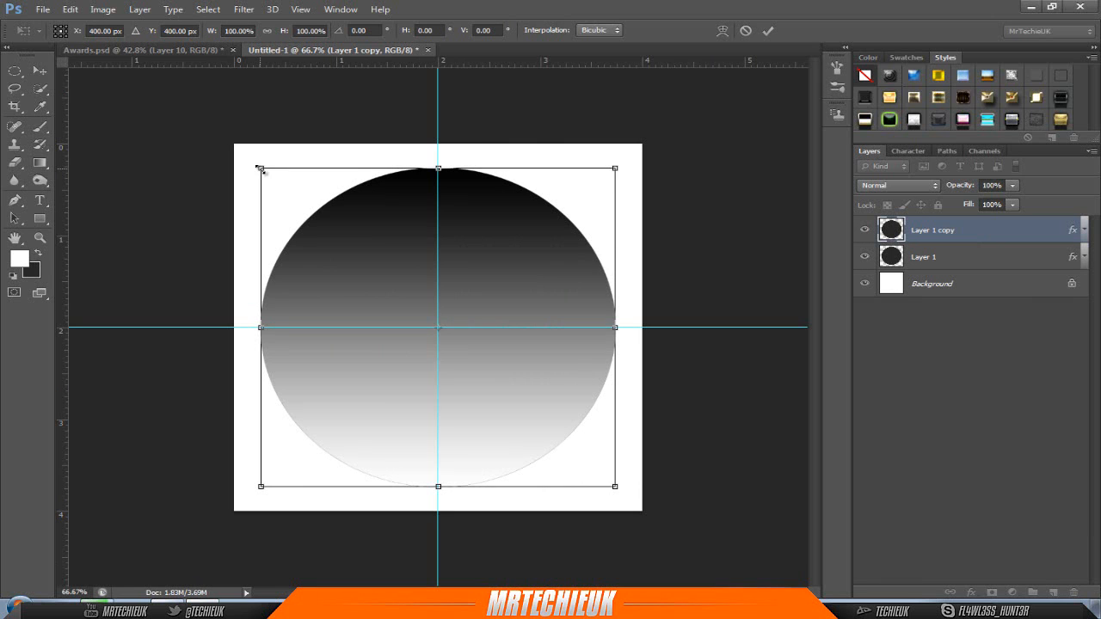
pyautogui.moveTo(260, 169); pyautogui.dragTo(343, 243)
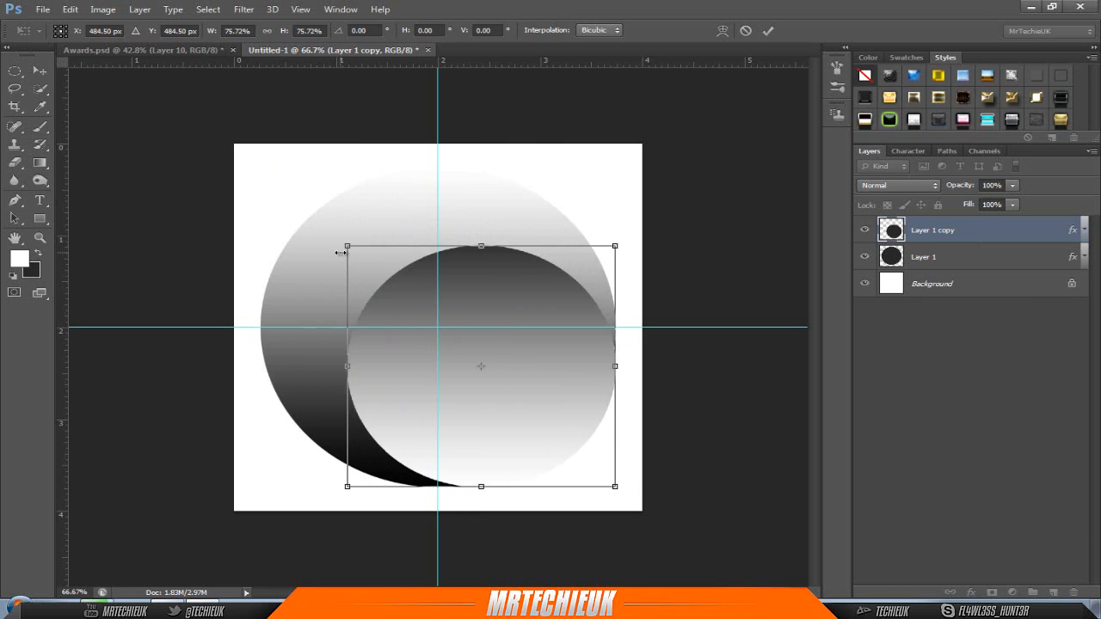
pyautogui.hotkey('ctrl', 'z')
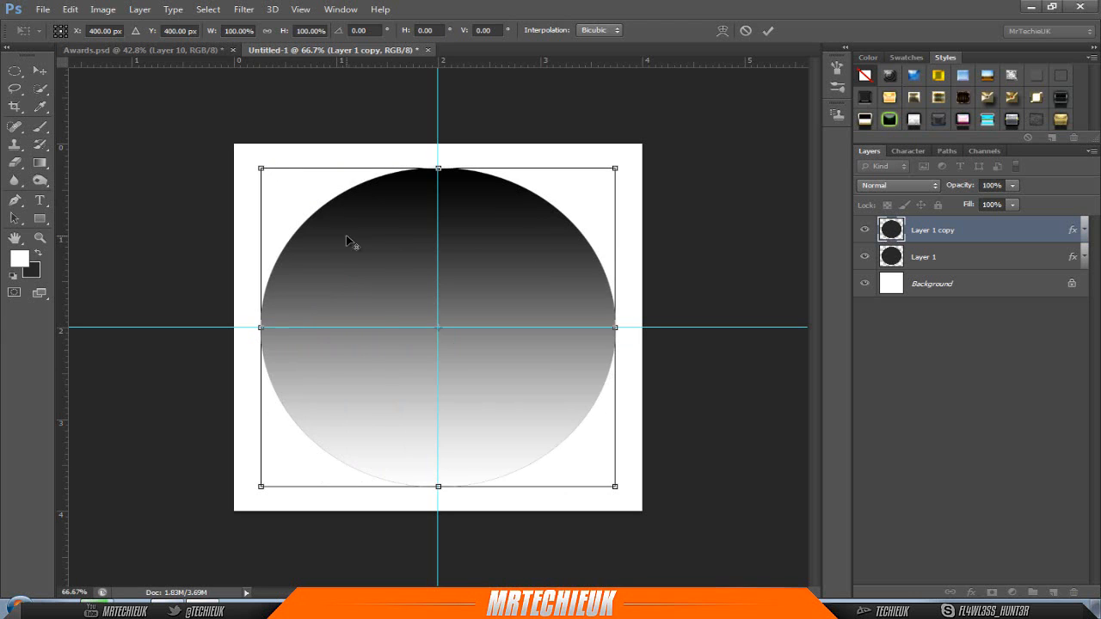
pyautogui.moveTo(260, 169); pyautogui.dragTo(336, 232)
pyautogui.hotkey('ctrl', 'z')
# - Scale the Layer 1 copy circle proportionally about its centre to about 84.8% and apply the transform
pyautogui.moveTo(260, 169); pyautogui.dragTo(287, 192)
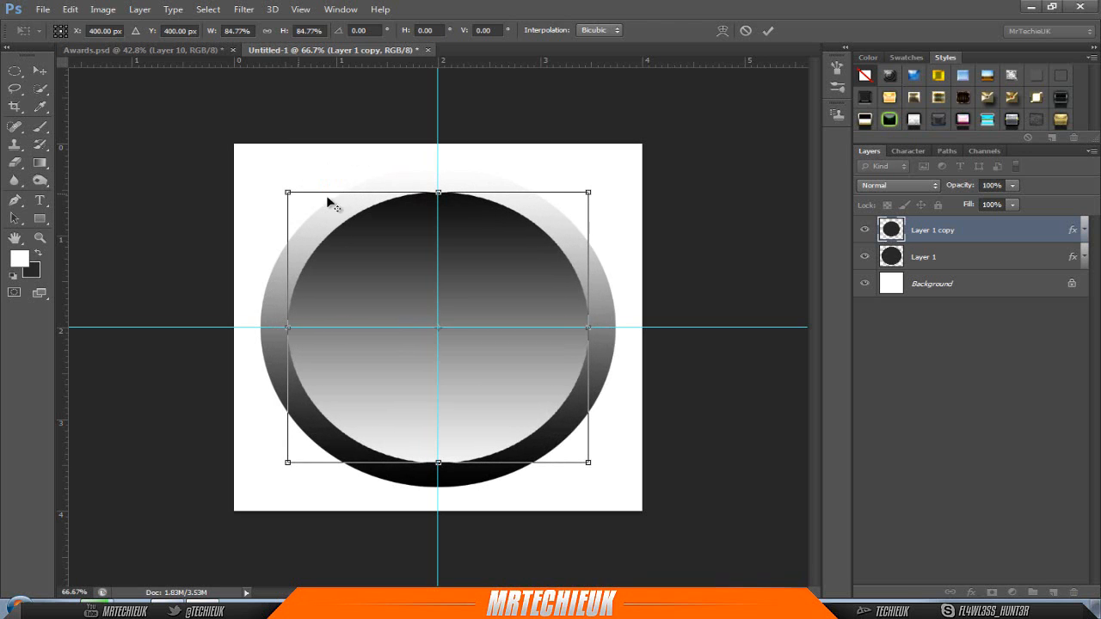
pyautogui.press('Return')
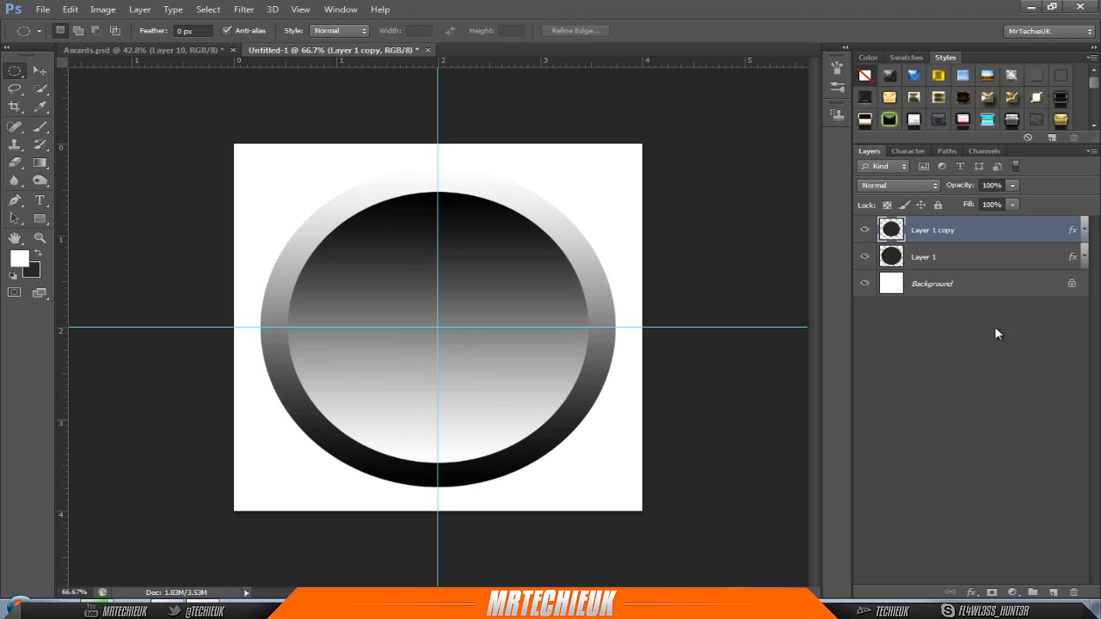
# - Duplicate the reduced Layer 1 copy circle
pyautogui.rightClick(975, 232)
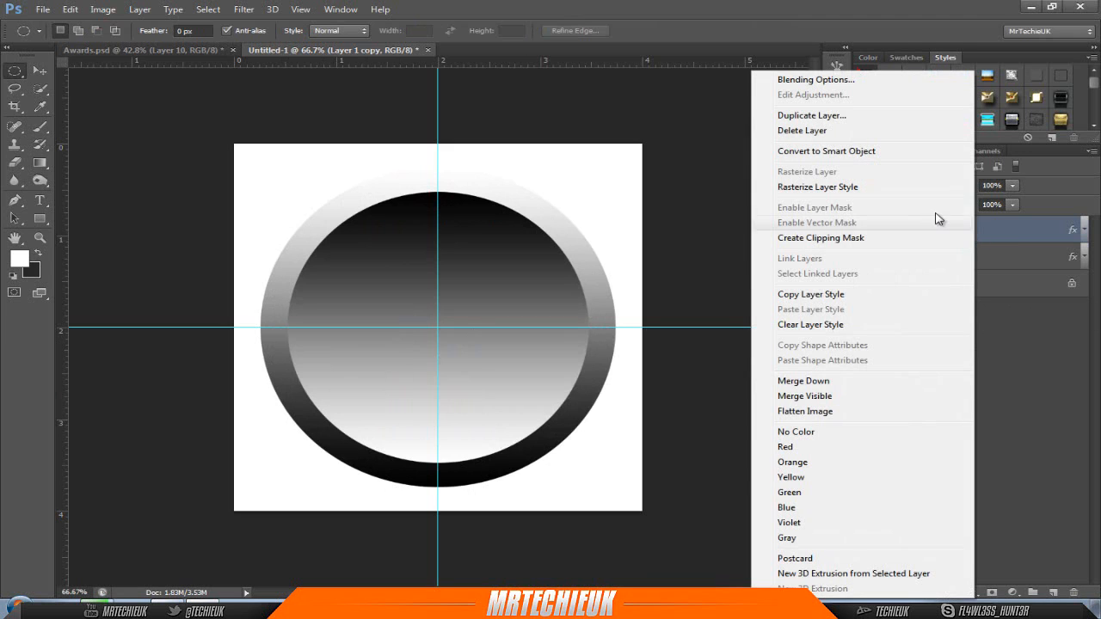
pyautogui.click(1042, 236)
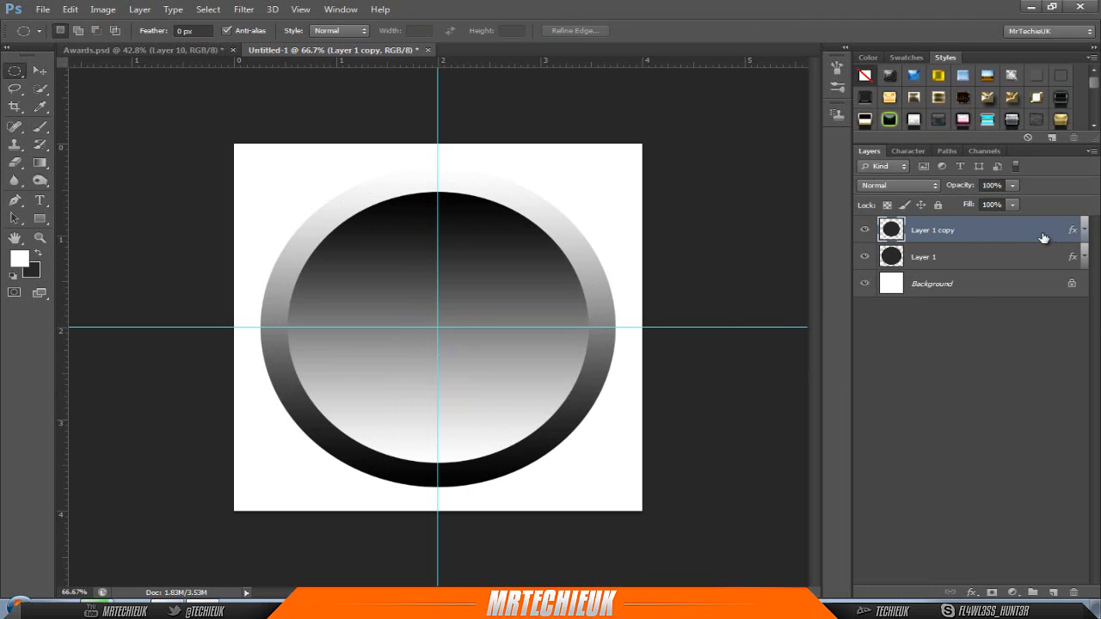
pyautogui.hotkey('ctrl', 'j')
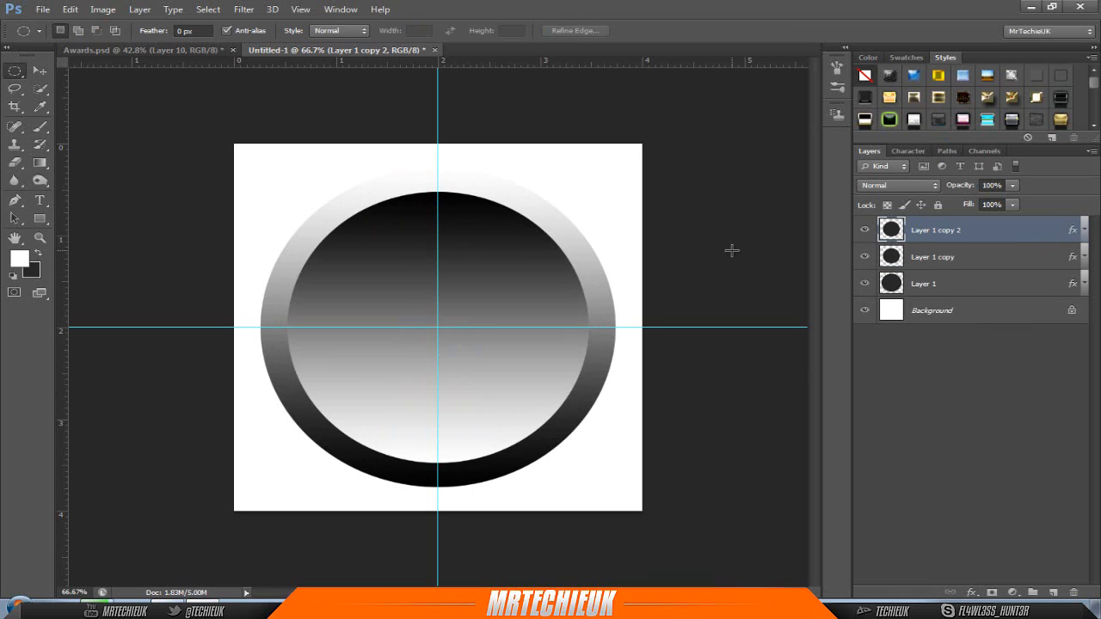
# - Turn off Reverse in the newest circle's Gradient Overlay and apply the yellow-to-green xXx Box gradient preset
pyautogui.doubleClick(889, 233)
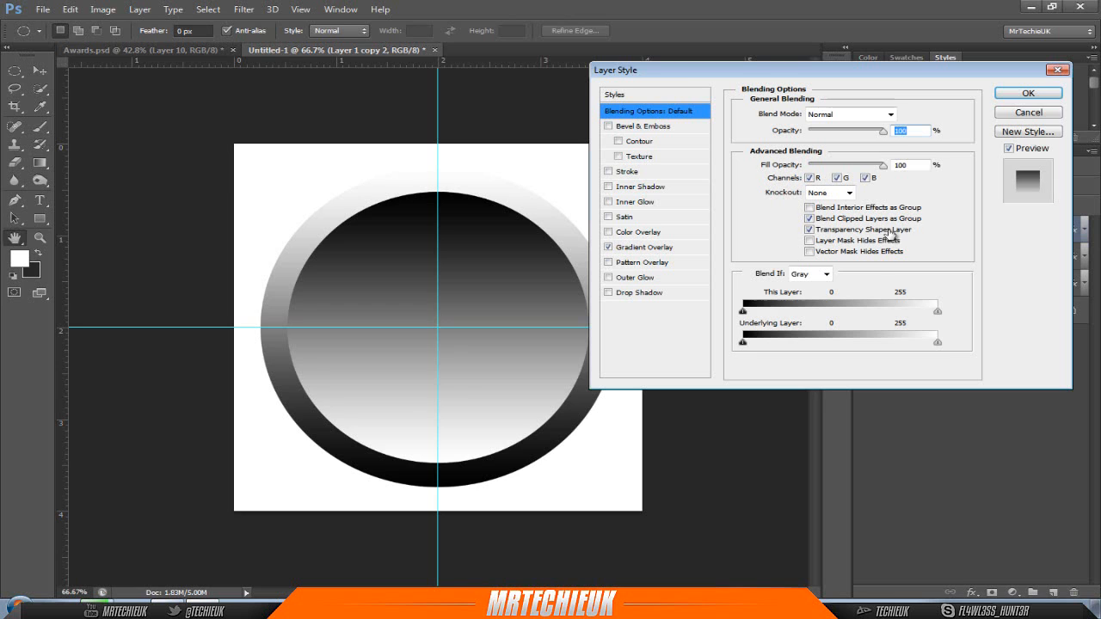
pyautogui.click(638, 250)
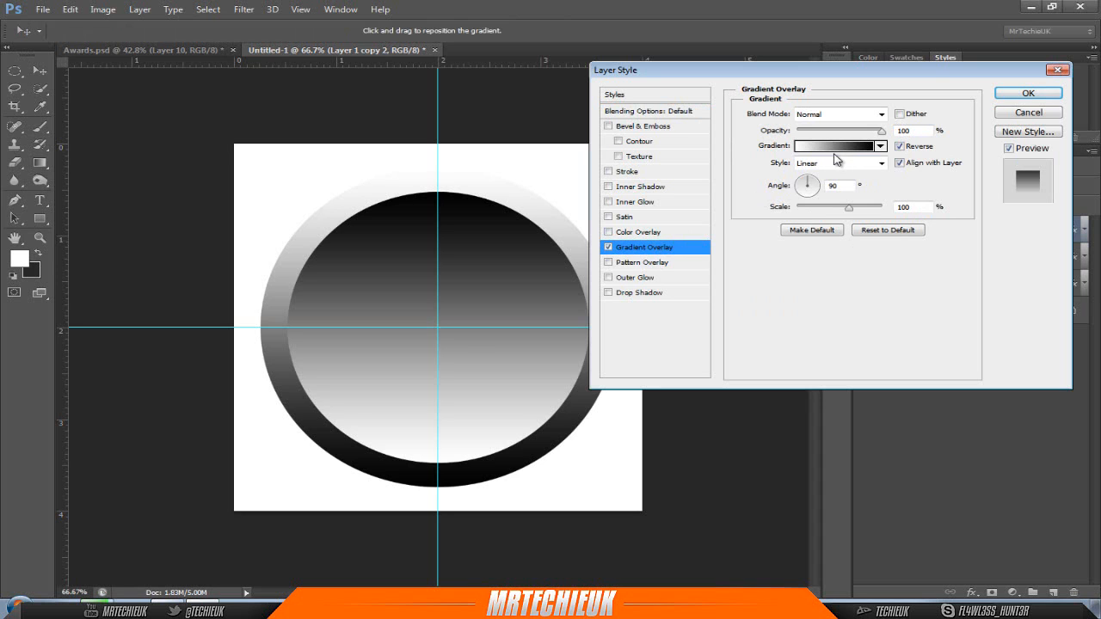
pyautogui.click(899, 147)
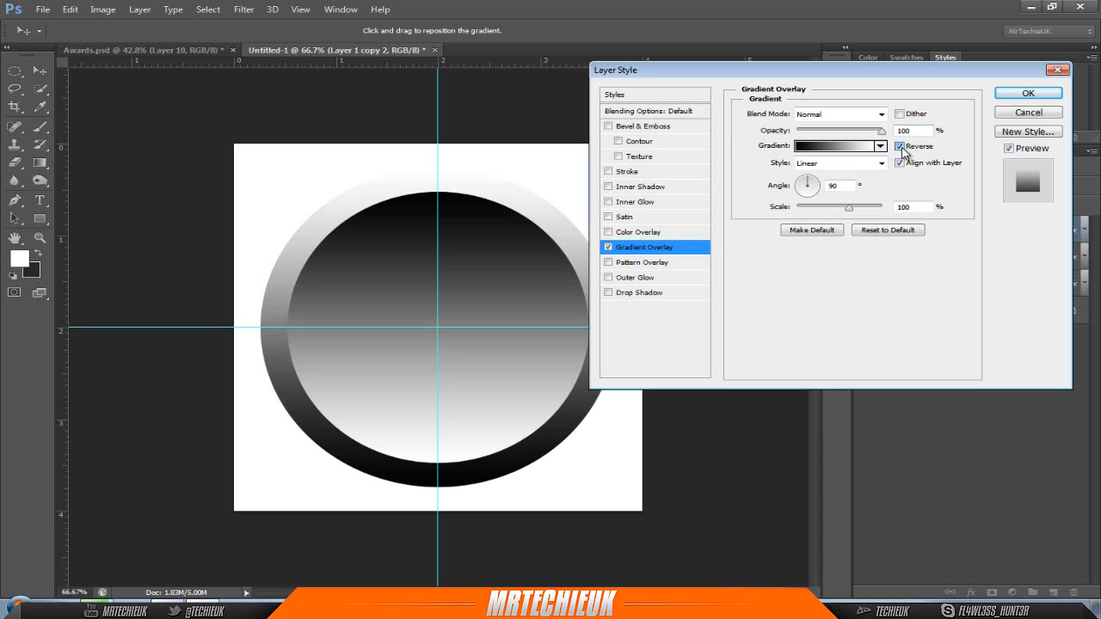
pyautogui.click(847, 151)
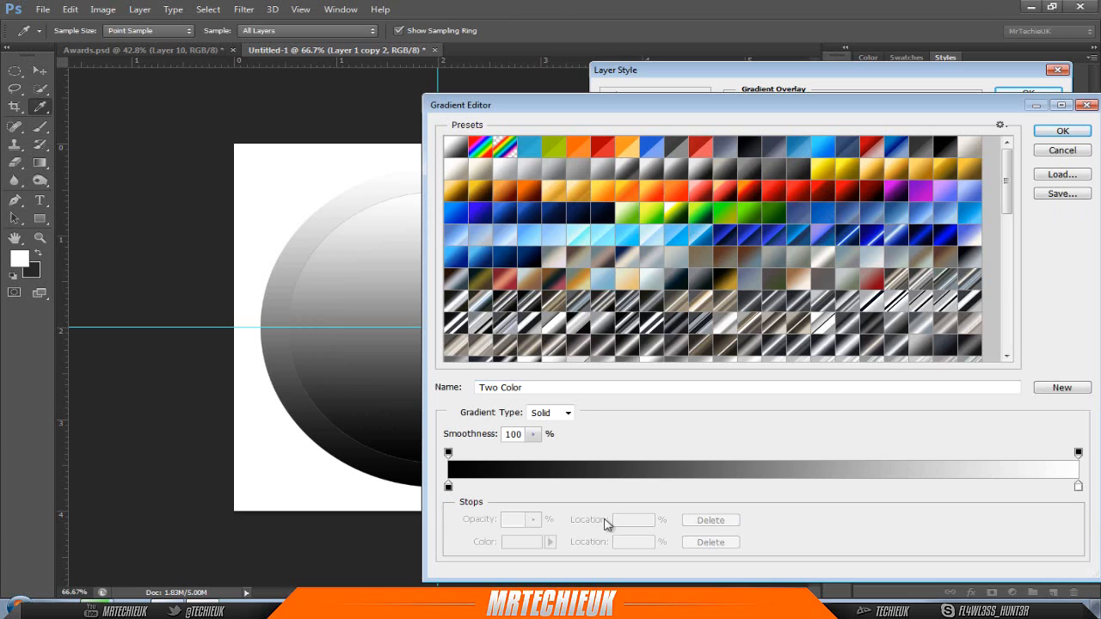
pyautogui.scroll(-2, 680, 255)
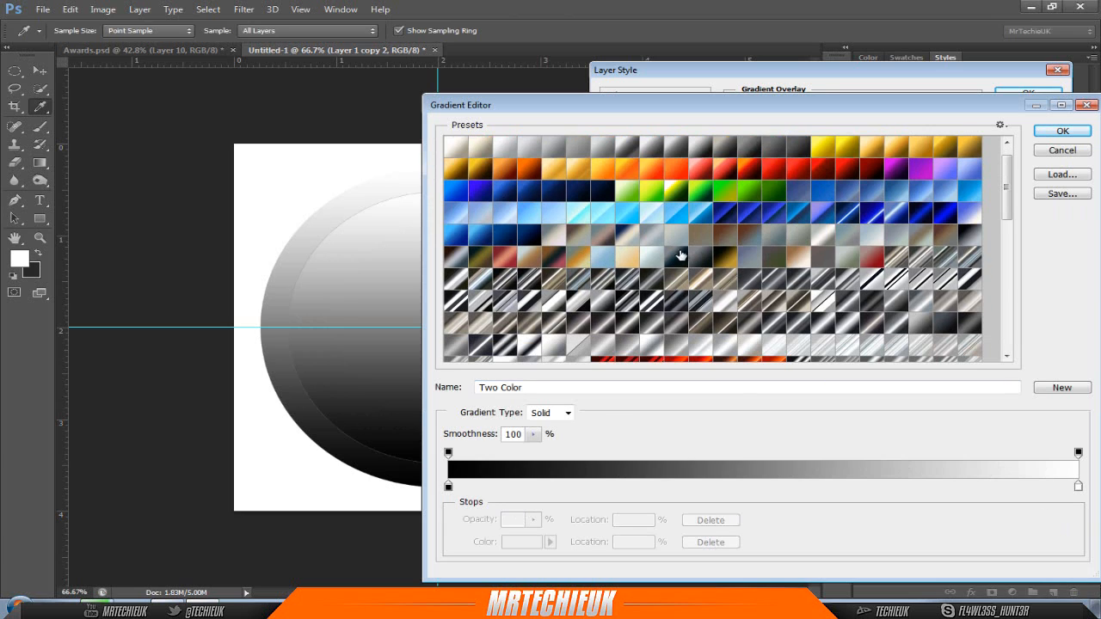
pyautogui.click(649, 190)
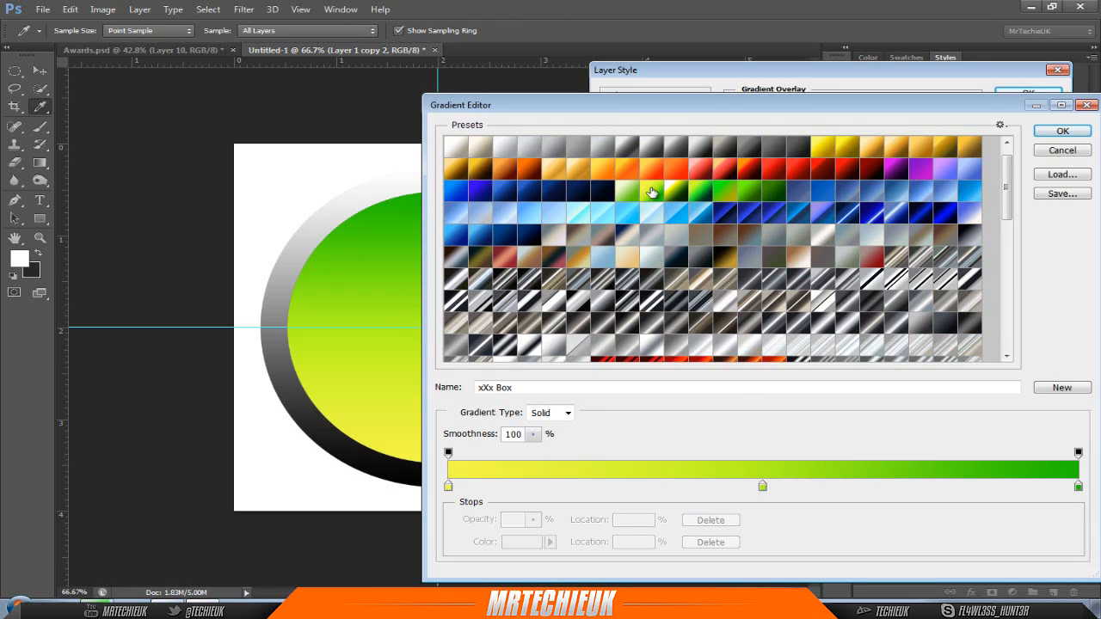
pyautogui.click(1063, 131)
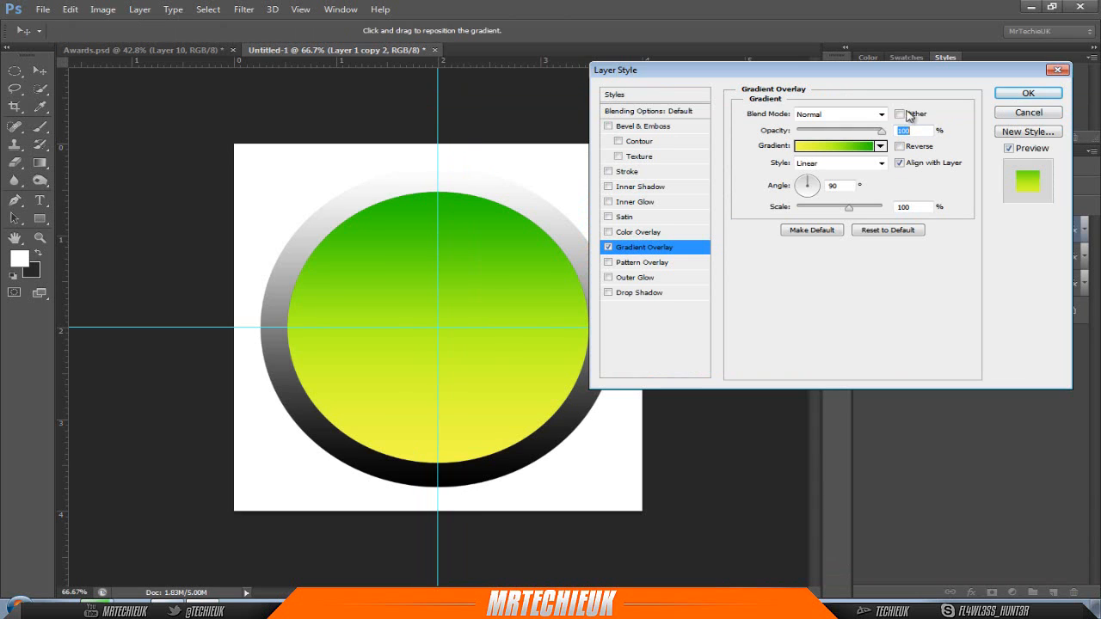
pyautogui.click(1029, 94)
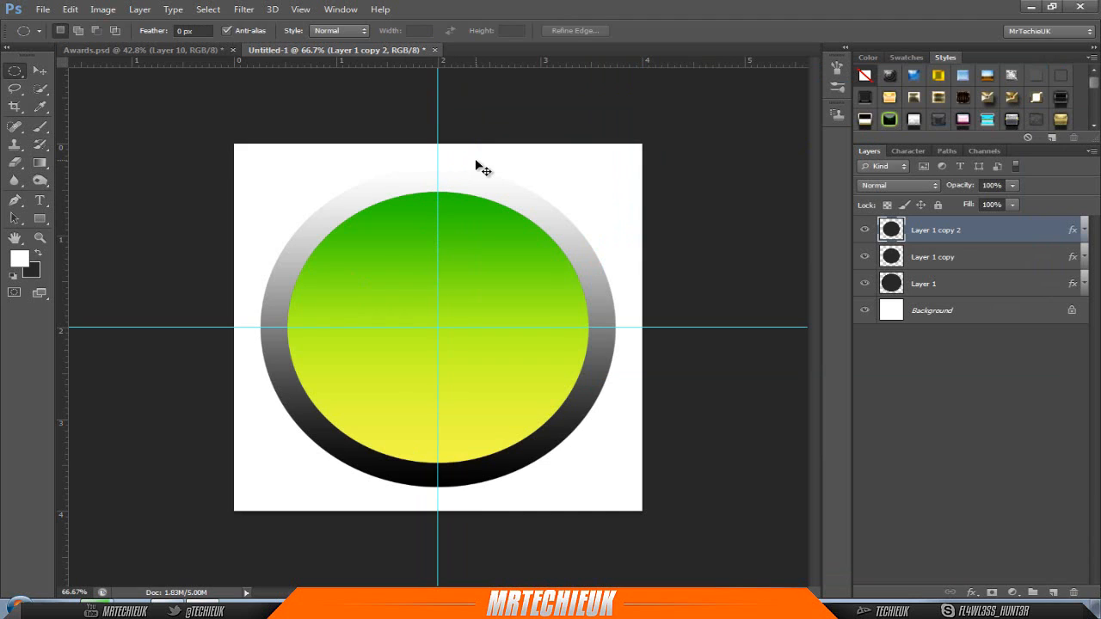
# - Scale the green gradient circle proportionally about its centre to about 82.5%
pyautogui.hotkey('ctrl', 't')
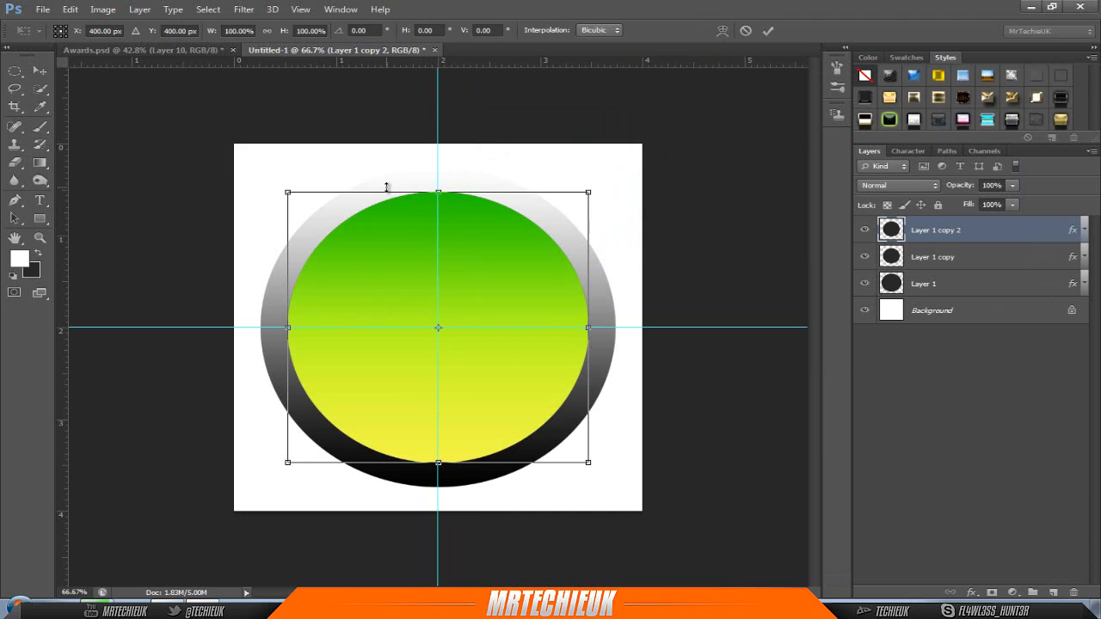
pyautogui.moveTo(289, 192); pyautogui.dragTo(319, 209)
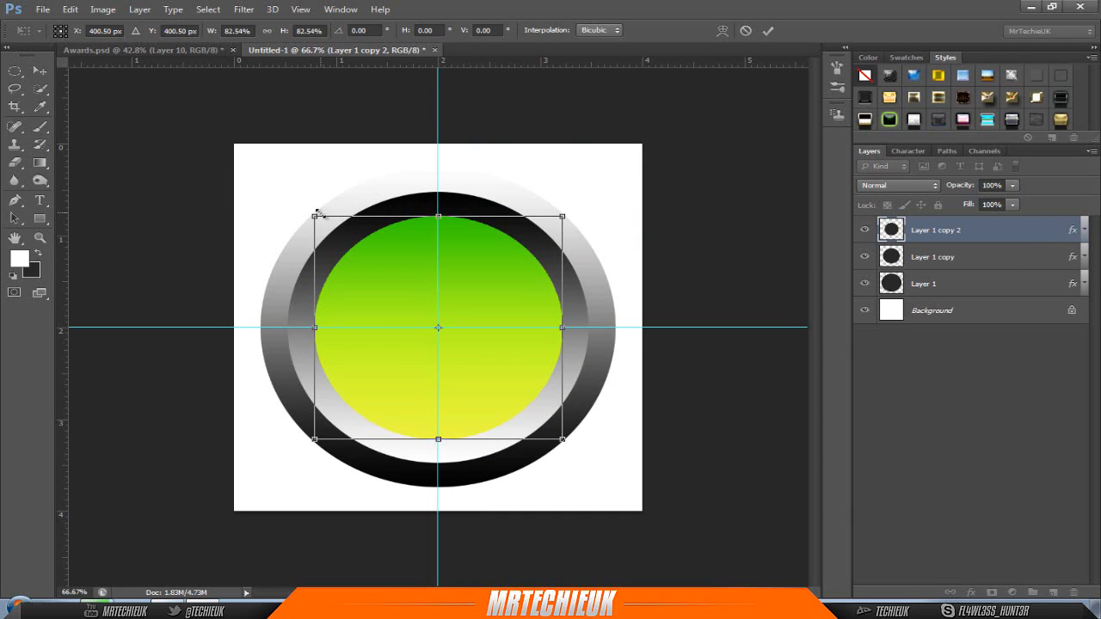
pyautogui.press('Return')
pyautogui.press('m')
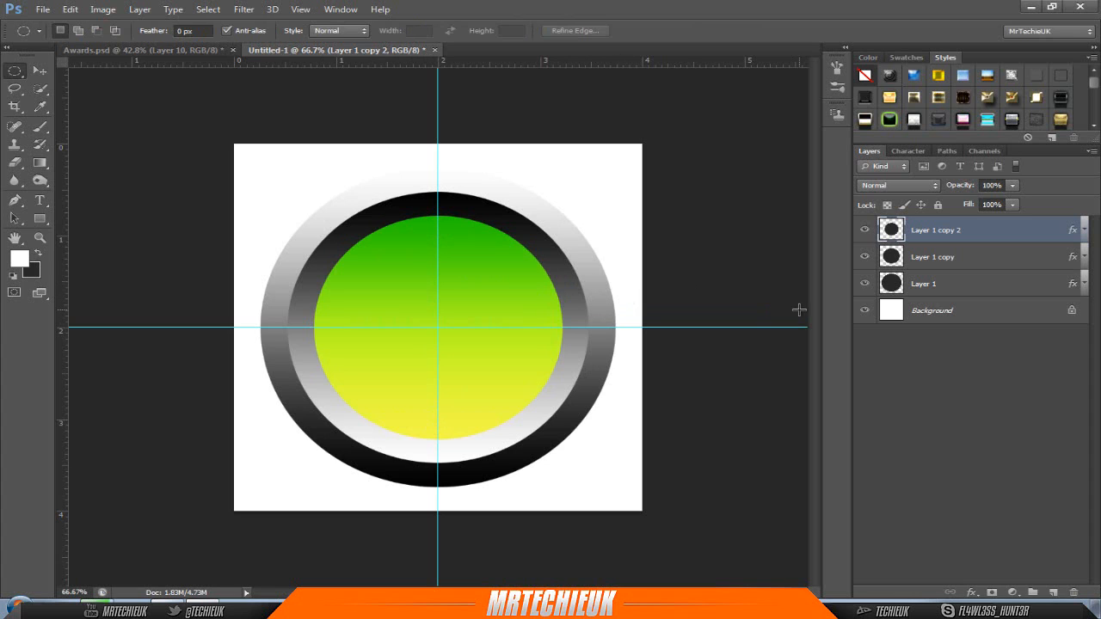
# - Enlarge the Layer 1 copy ring slightly about its centre to make the outer rim thinner
pyautogui.click(956, 268)
pyautogui.hotkey('ctrl', 't')
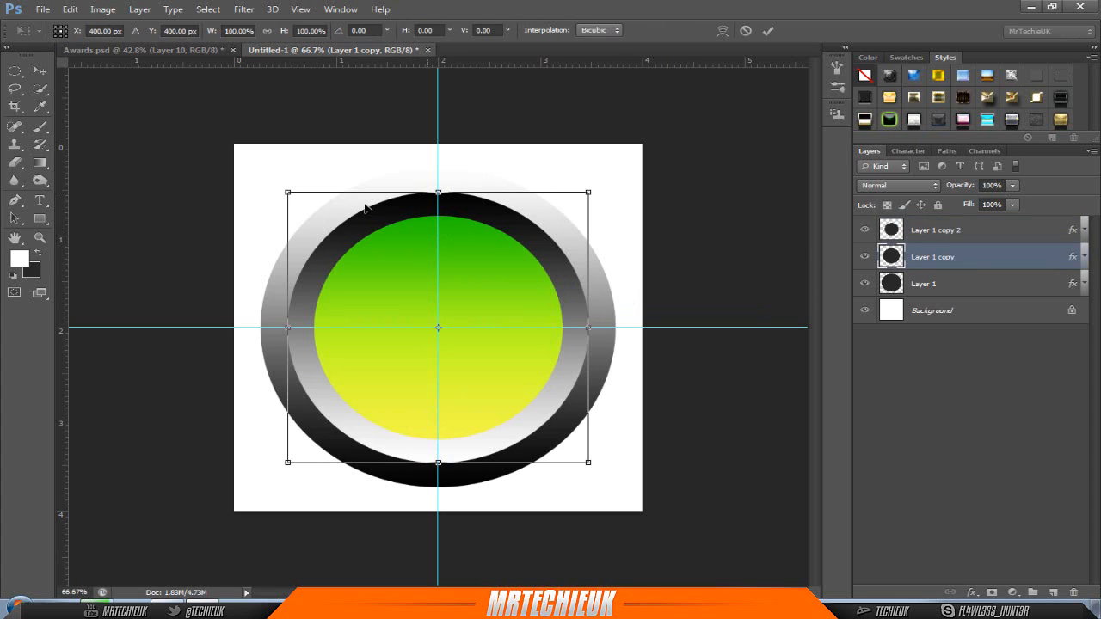
pyautogui.moveTo(288, 193); pyautogui.dragTo(278, 183)
pyautogui.press('Return')
# - Enlarge the green Layer 1 copy 2 circle proportionally about its centre to about 109.2%
pyautogui.click(946, 230)
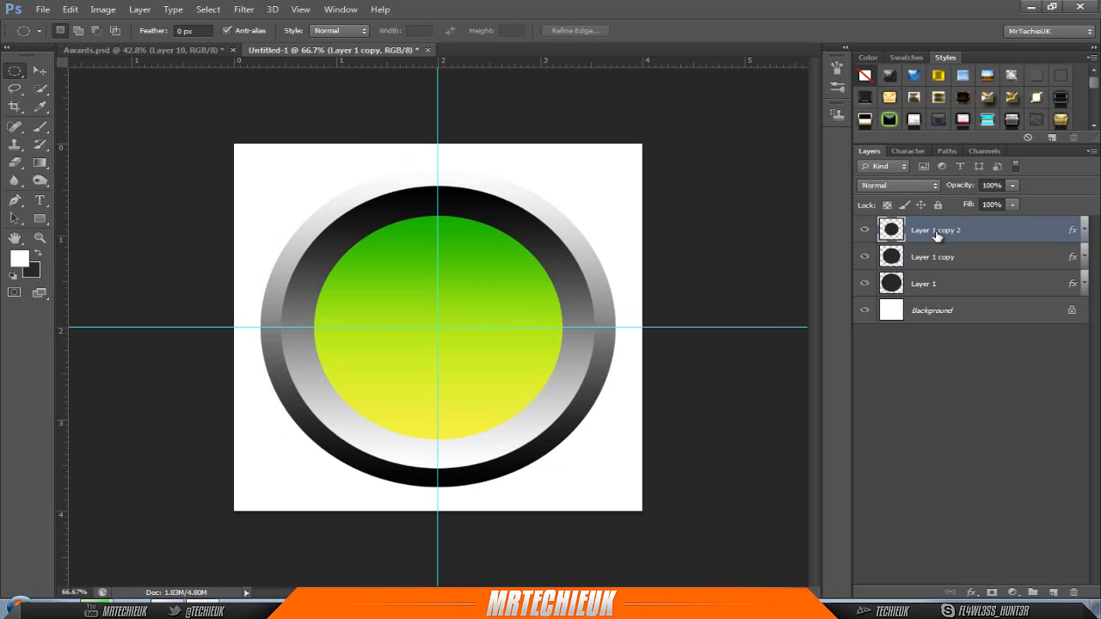
pyautogui.hotkey('ctrl', 't')
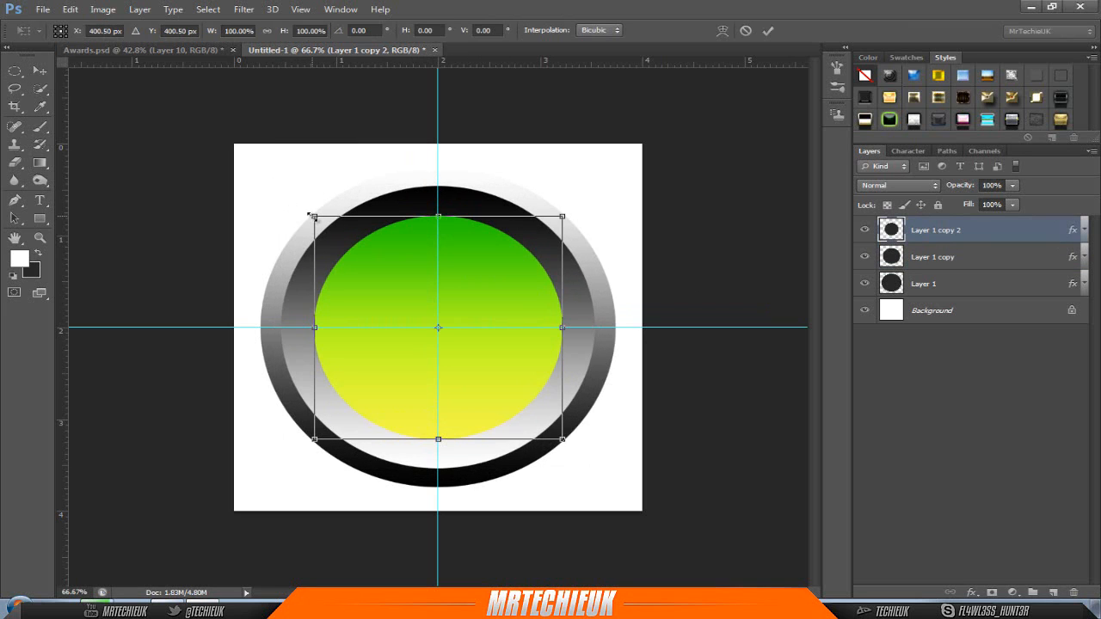
pyautogui.moveTo(309, 214)
pyautogui.mouseDown()
pyautogui.moveTo(296, 185)
pyautogui.moveTo(304, 206)
pyautogui.mouseUp()
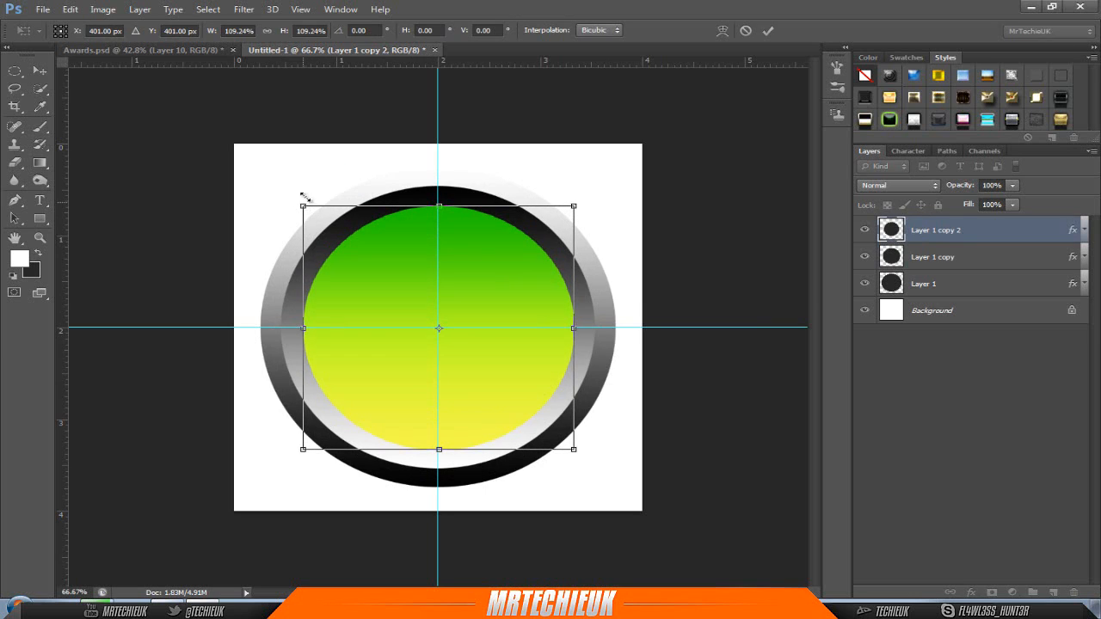
pyautogui.press('Return')
pyautogui.press('m')
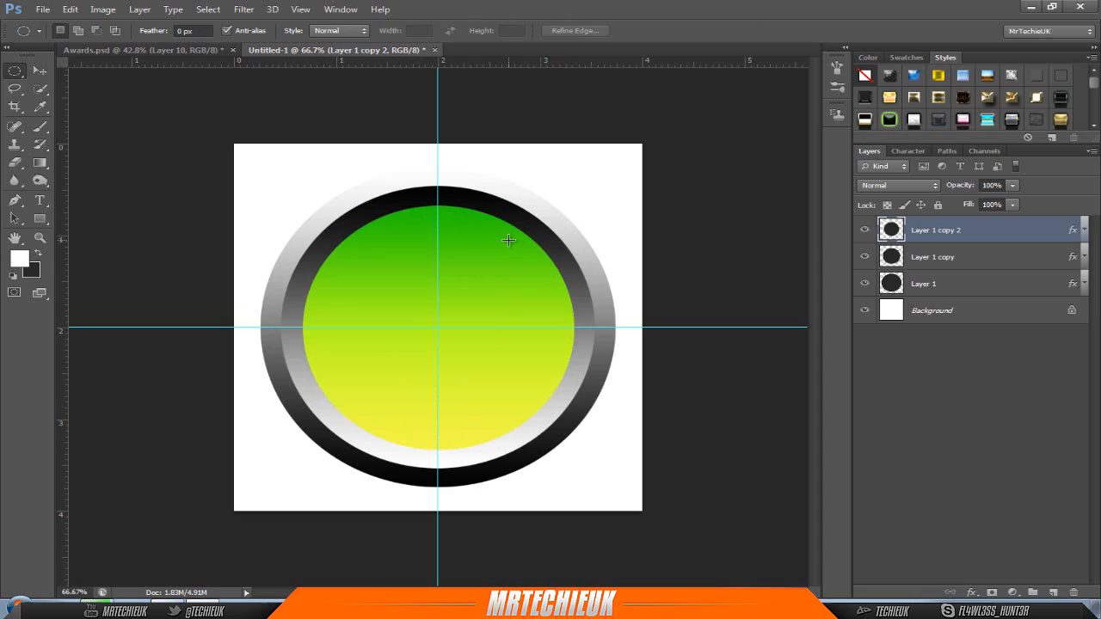
# - Set the green circle's Gradient Overlay scale to 150% and reverse the gradient
pyautogui.doubleClick(891, 228)
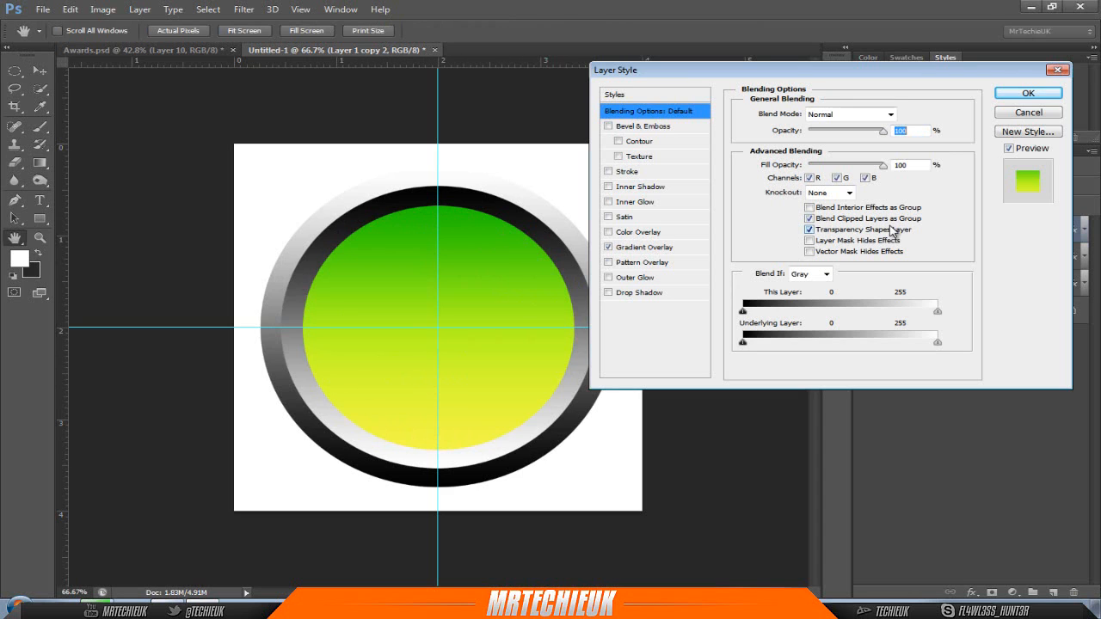
pyautogui.click(646, 248)
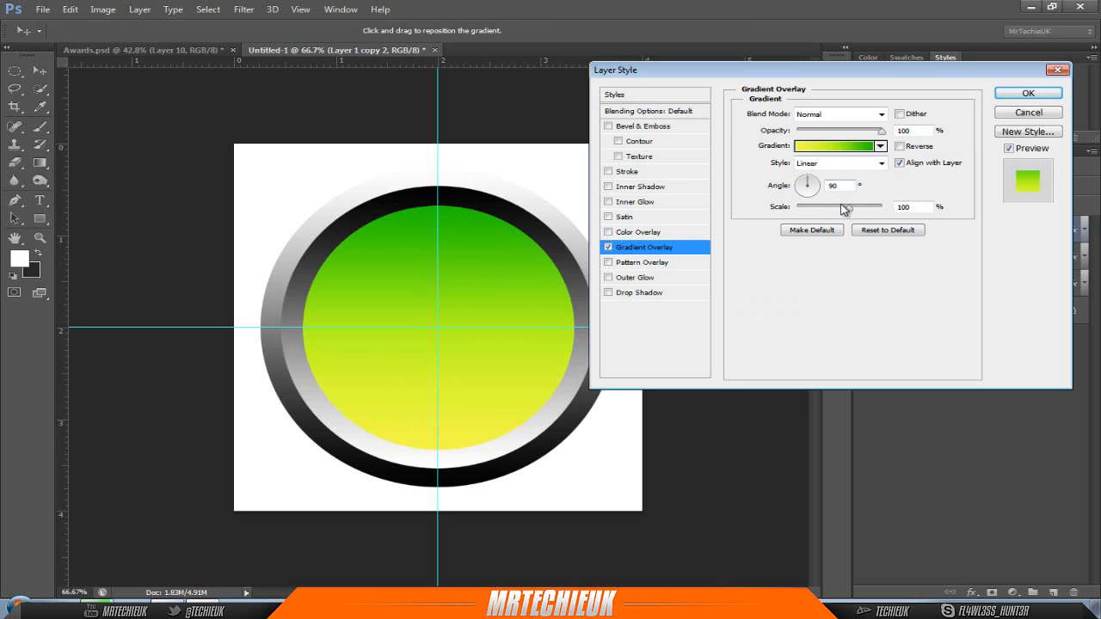
pyautogui.moveTo(845, 213); pyautogui.dragTo(784, 243)
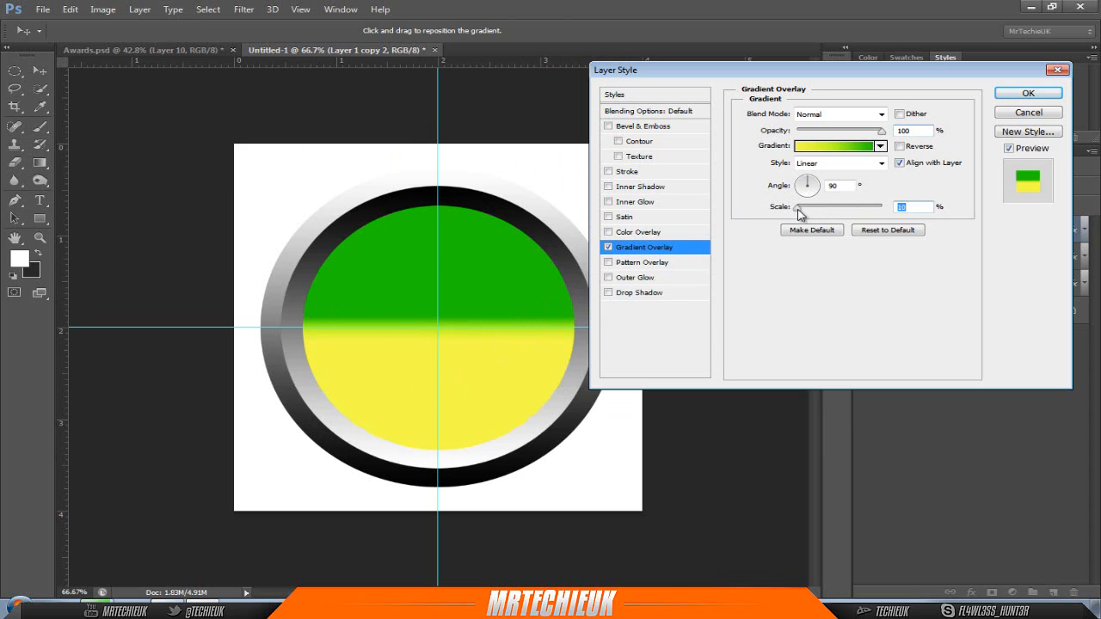
pyautogui.moveTo(798, 213); pyautogui.dragTo(915, 221)
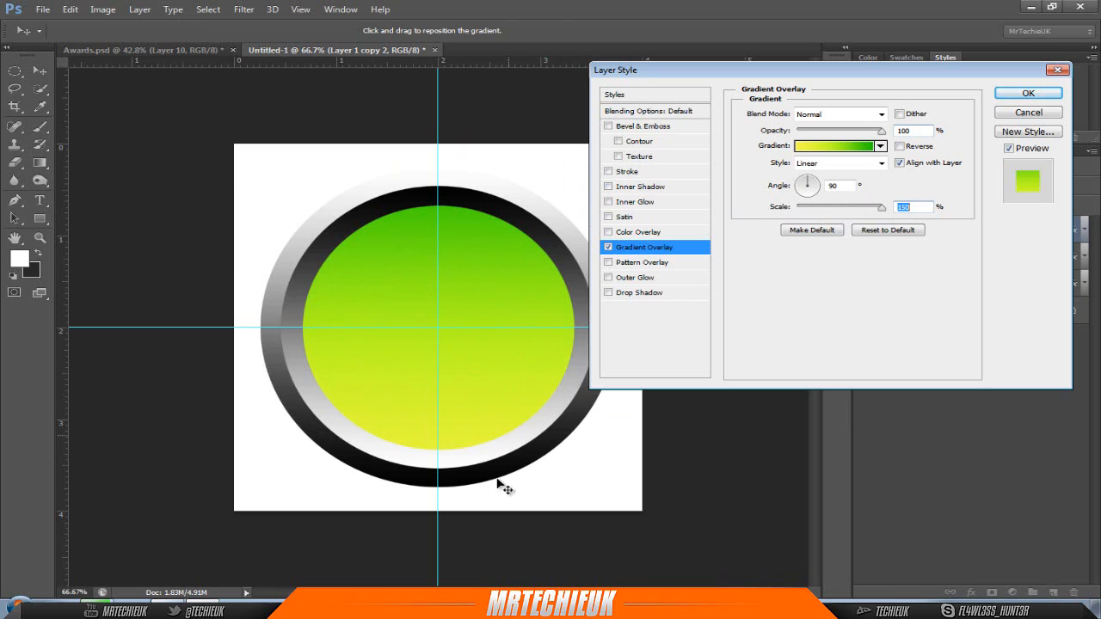
pyautogui.click(900, 146)
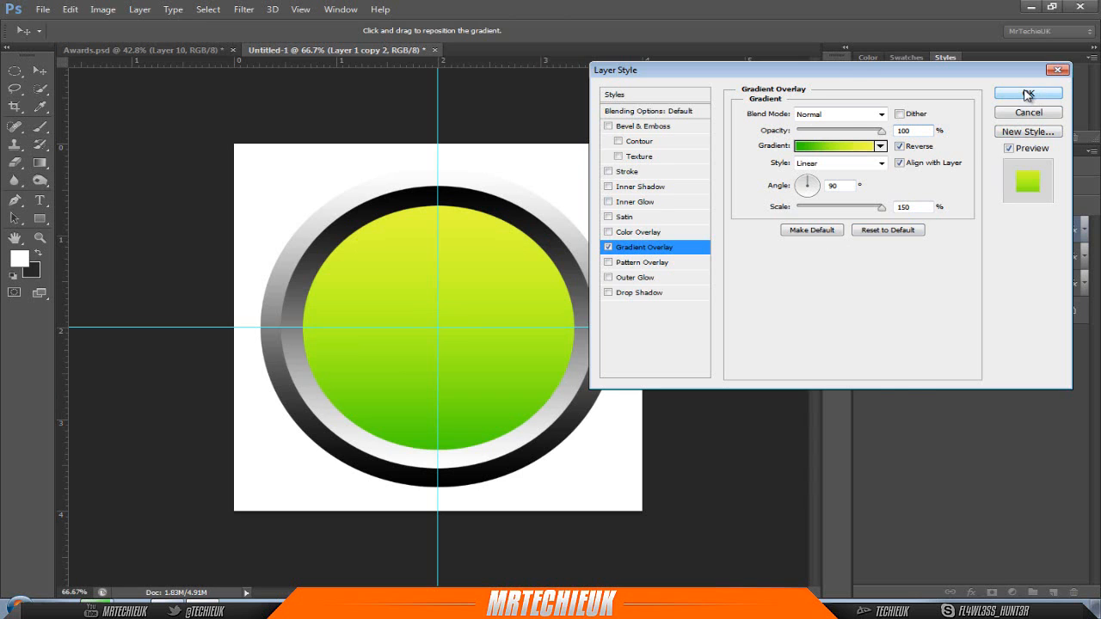
pyautogui.click(1027, 95)
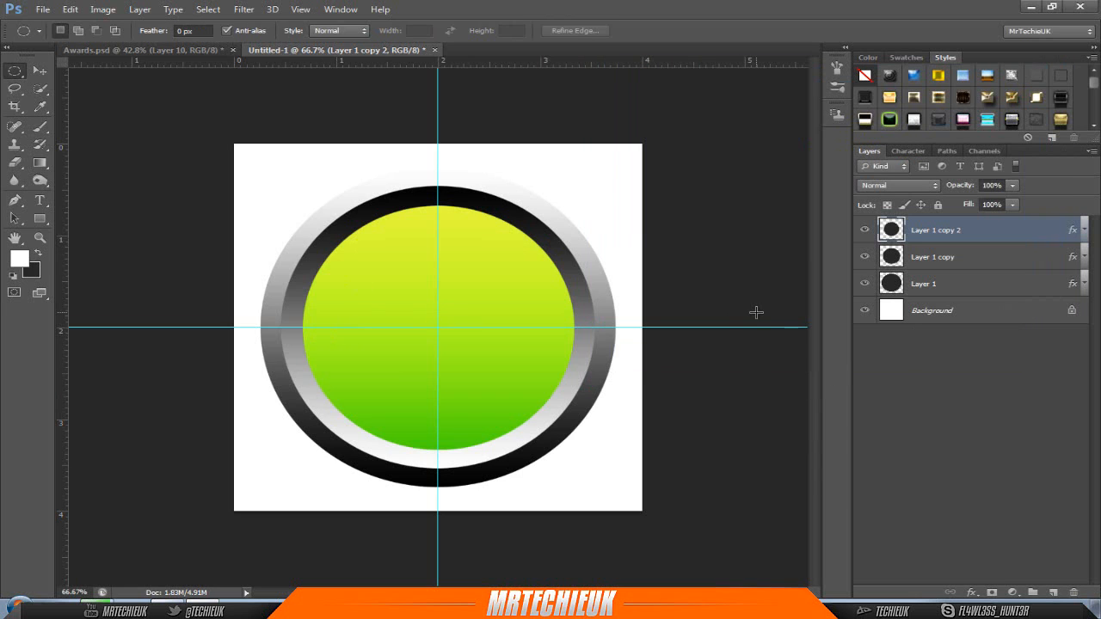
# - Examine the orange button in Awards.psd as a reference, and return to the new button document
pyautogui.click(140, 53)
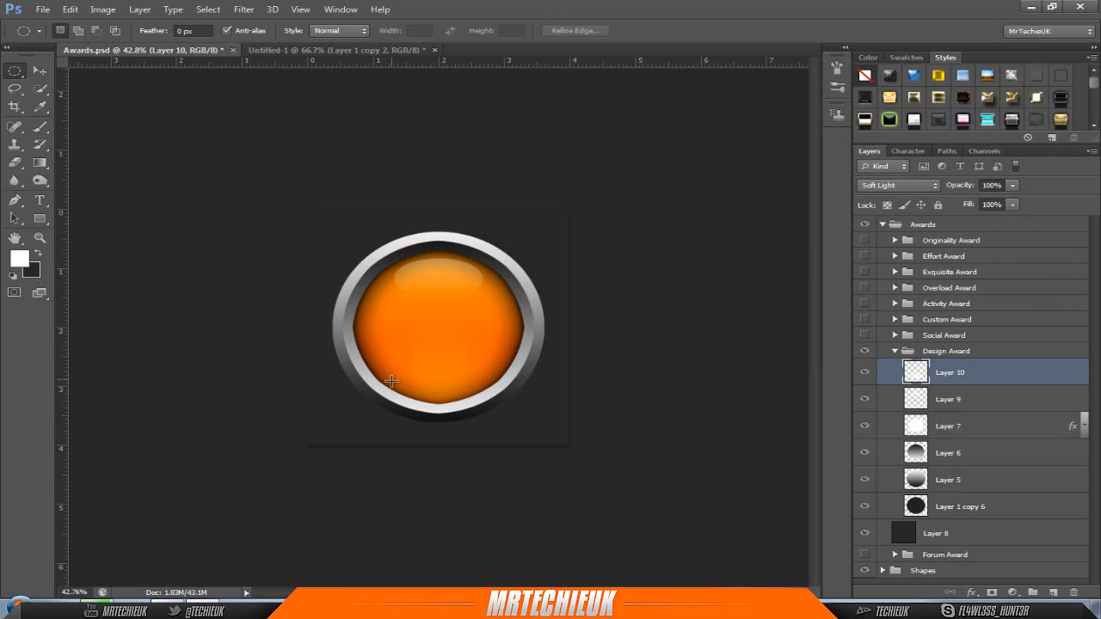
pyautogui.click(286, 50)
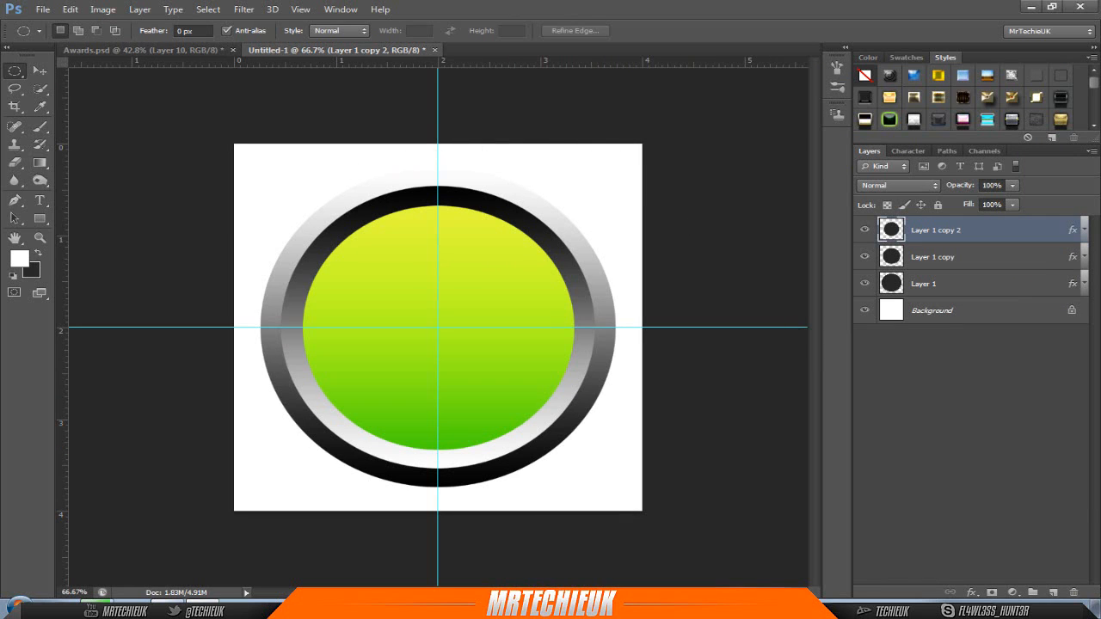
# - Add a new layer on top and make a wide elliptical selection across the upper part of the green circle
pyautogui.click(1052, 592)
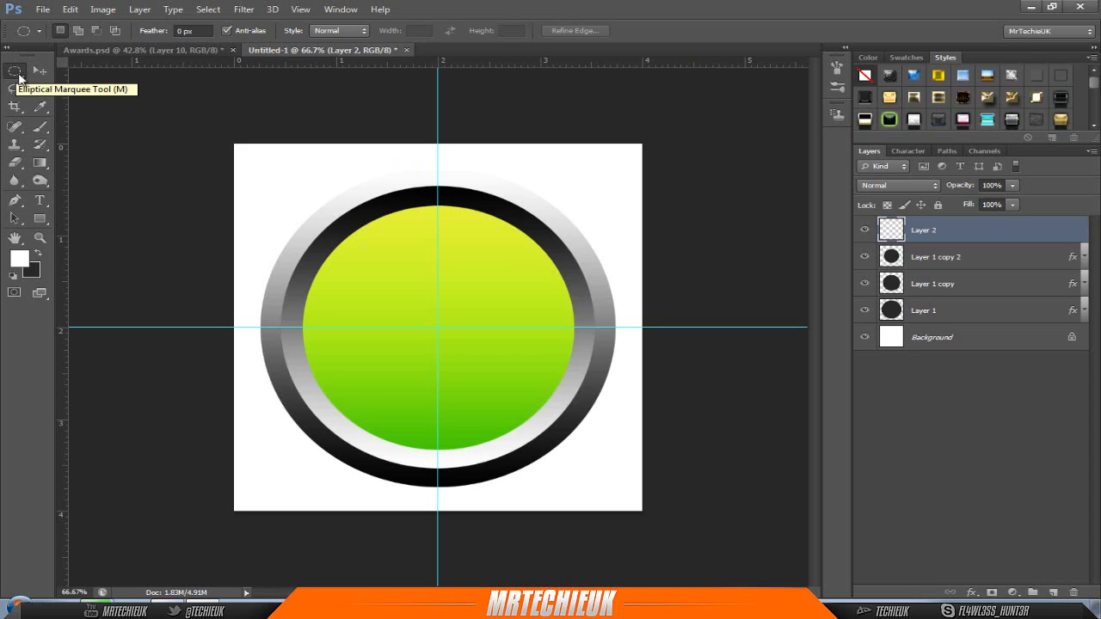
pyautogui.rightClick(19, 77)
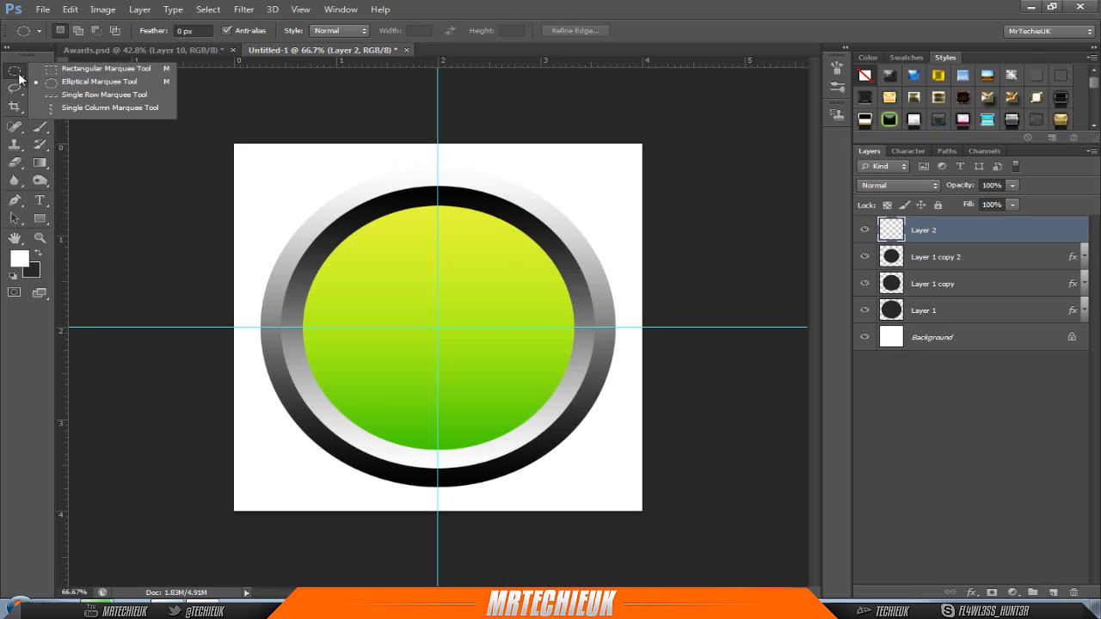
pyautogui.click(76, 83)
pyautogui.scroll(2, 496, 238)
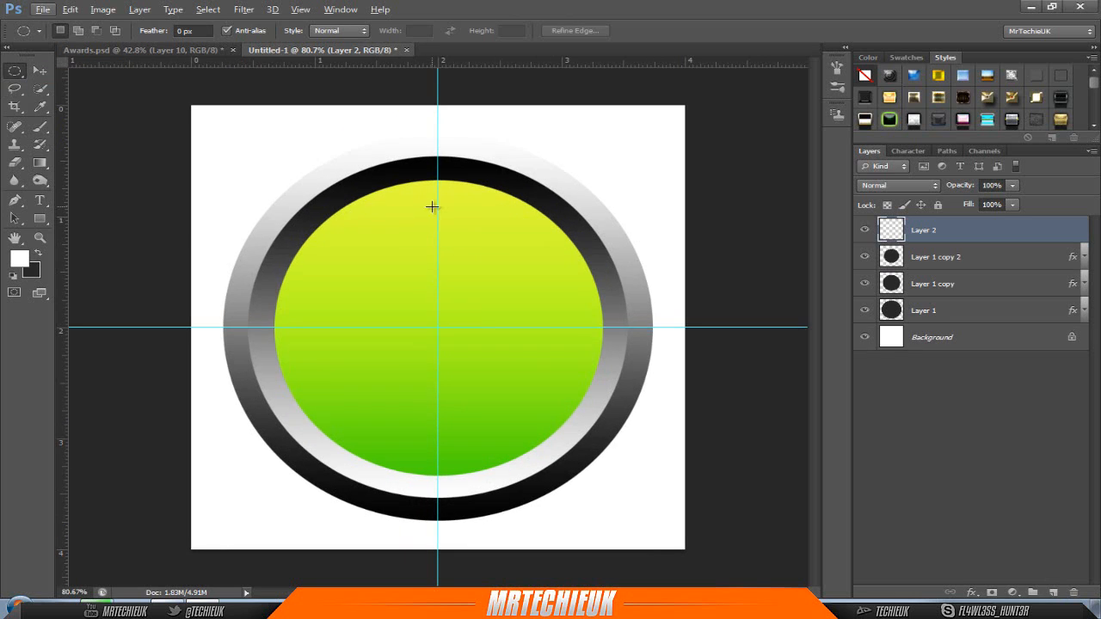
pyautogui.moveTo(344, 194); pyautogui.dragTo(496, 320)
pyautogui.moveTo(571, 310); pyautogui.dragTo(523, 283)
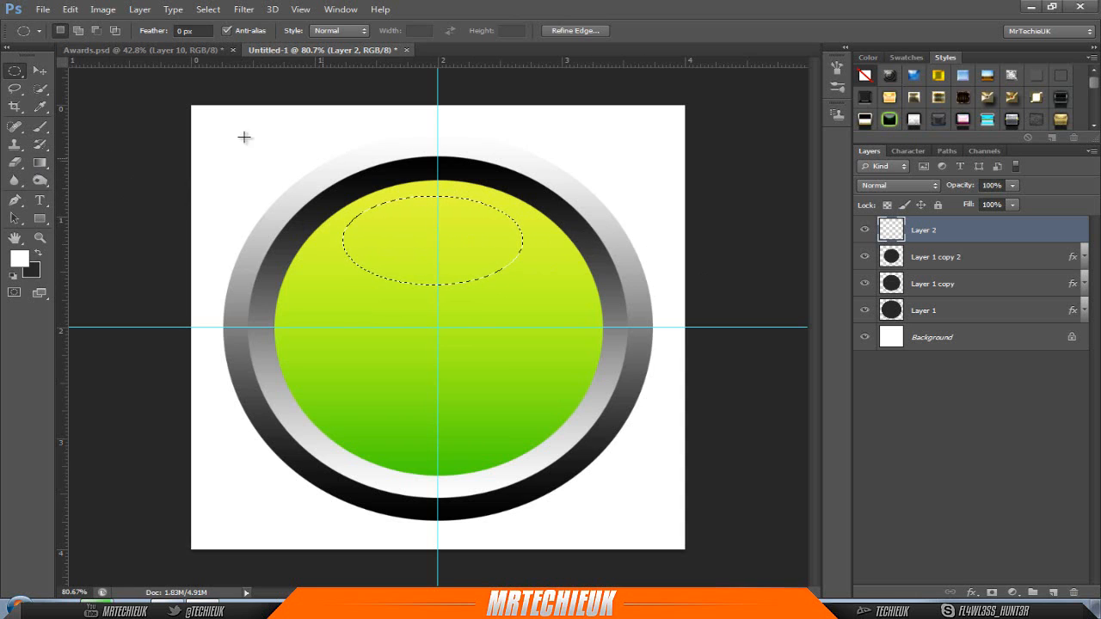
# - Set up a gradient from white at 100% opacity to white at 0% opacity, with stops at 0% and 100%
pyautogui.click(39, 162)
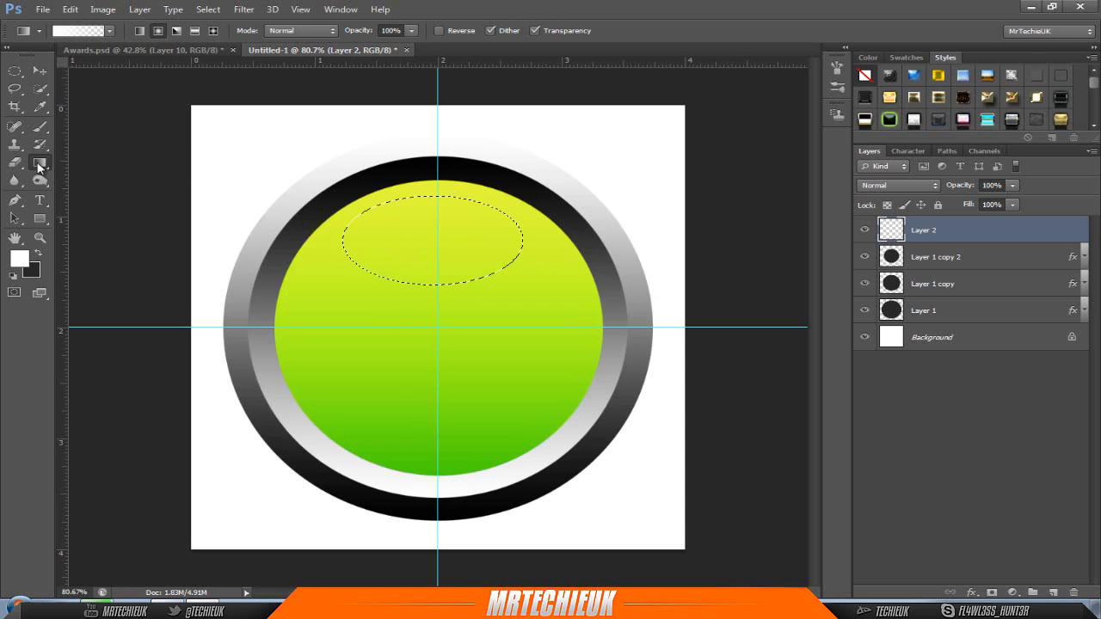
pyautogui.click(75, 31)
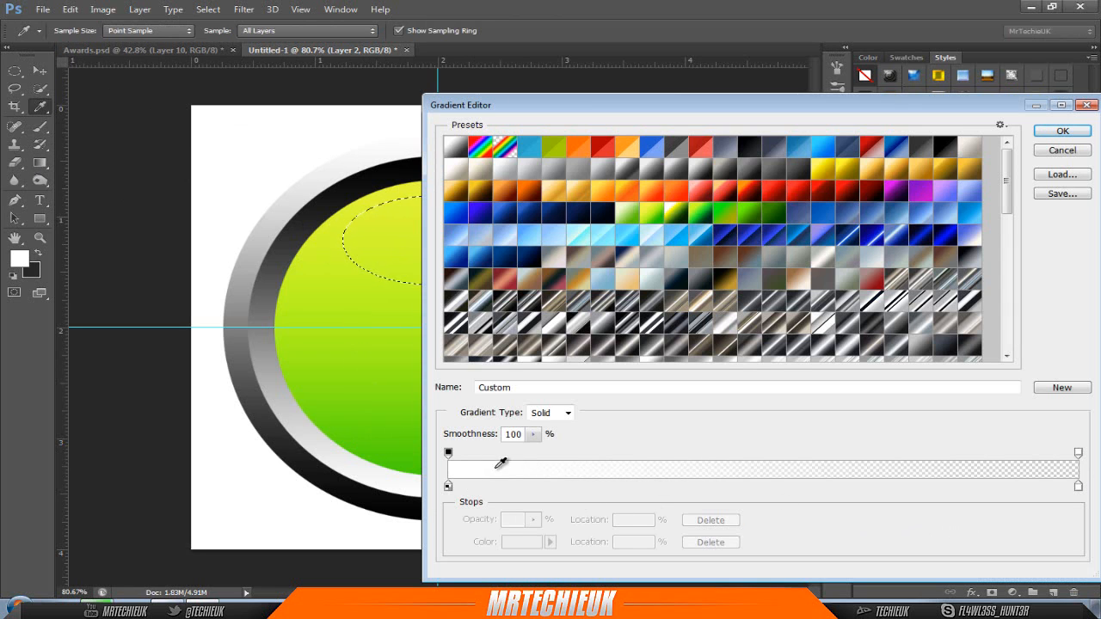
pyautogui.doubleClick(448, 487)
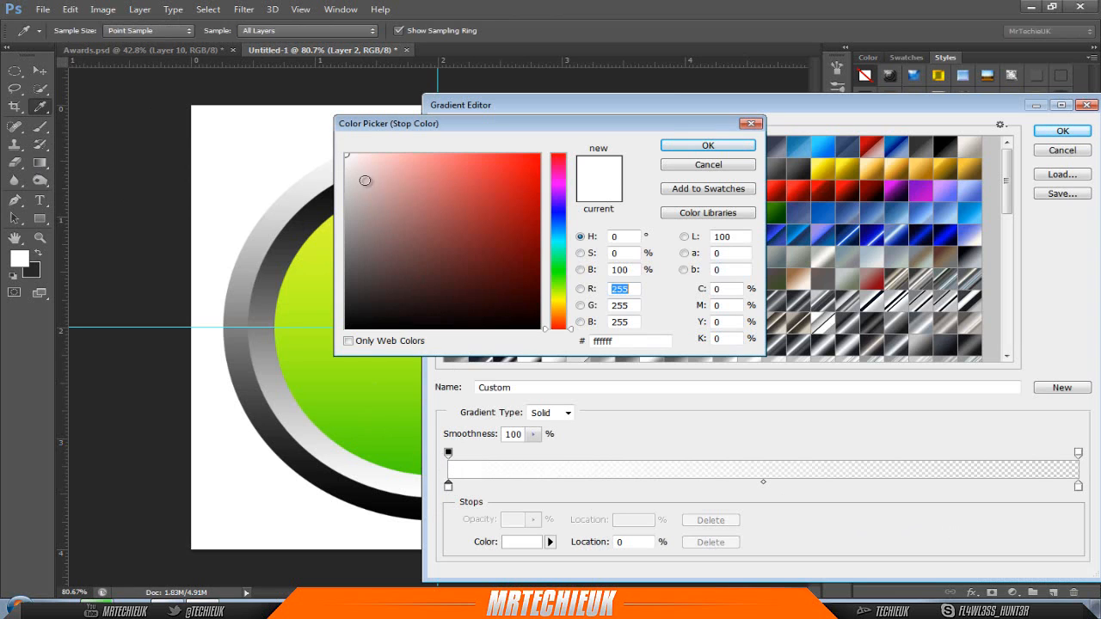
pyautogui.moveTo(364, 180)
pyautogui.mouseDown()
pyautogui.moveTo(324, 123)
pyautogui.moveTo(371, 176)
pyautogui.moveTo(291, 126)
pyautogui.mouseUp()
pyautogui.click(707, 146)
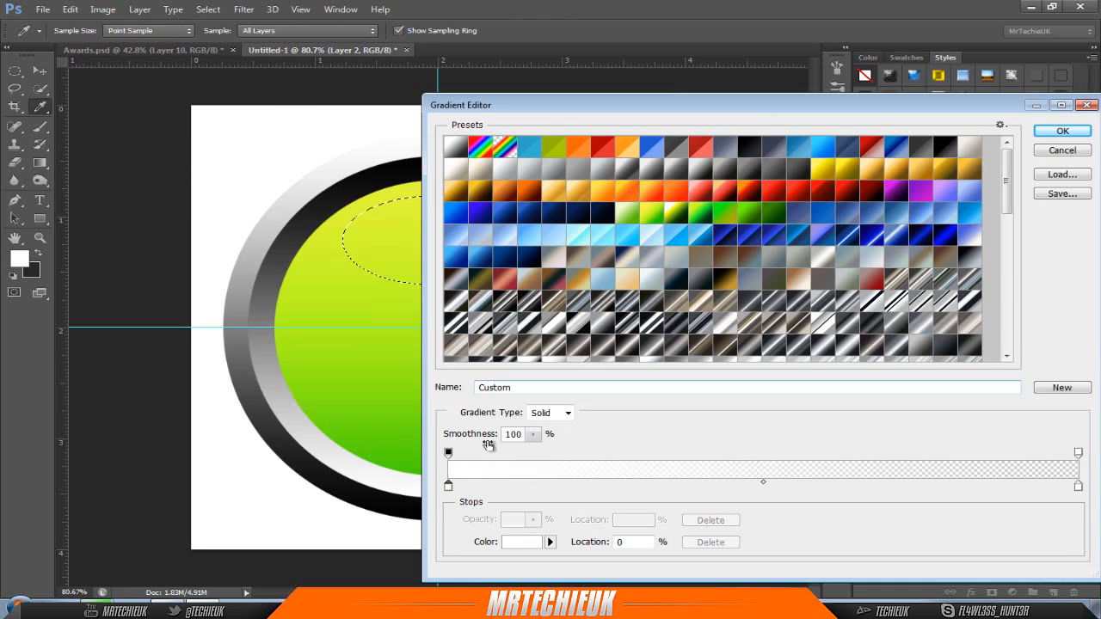
pyautogui.click(448, 453)
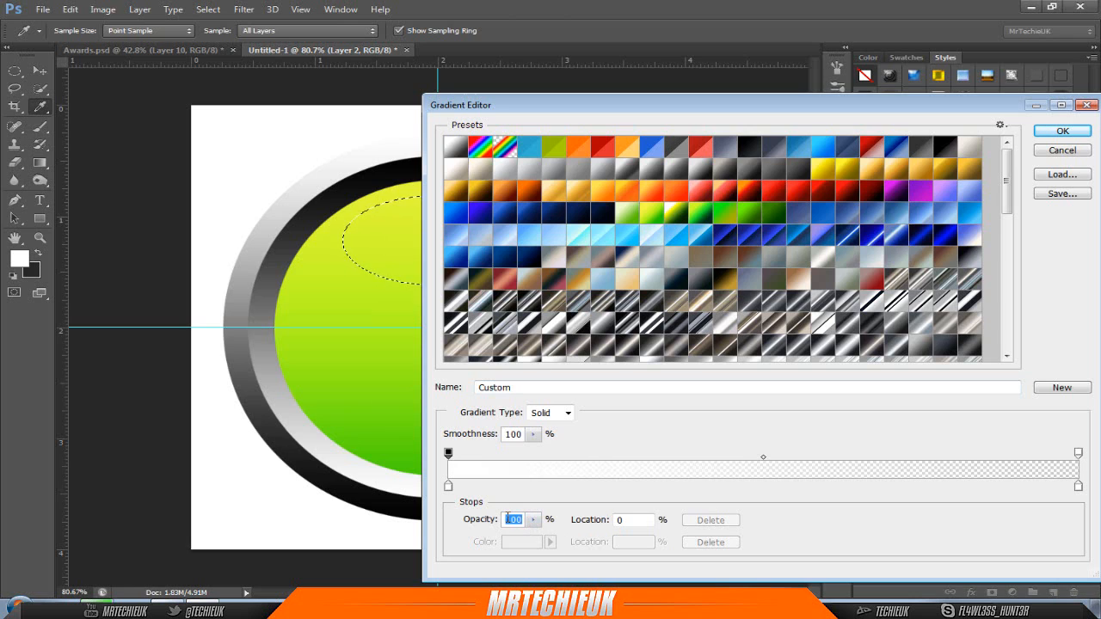
pyautogui.click(1078, 453)
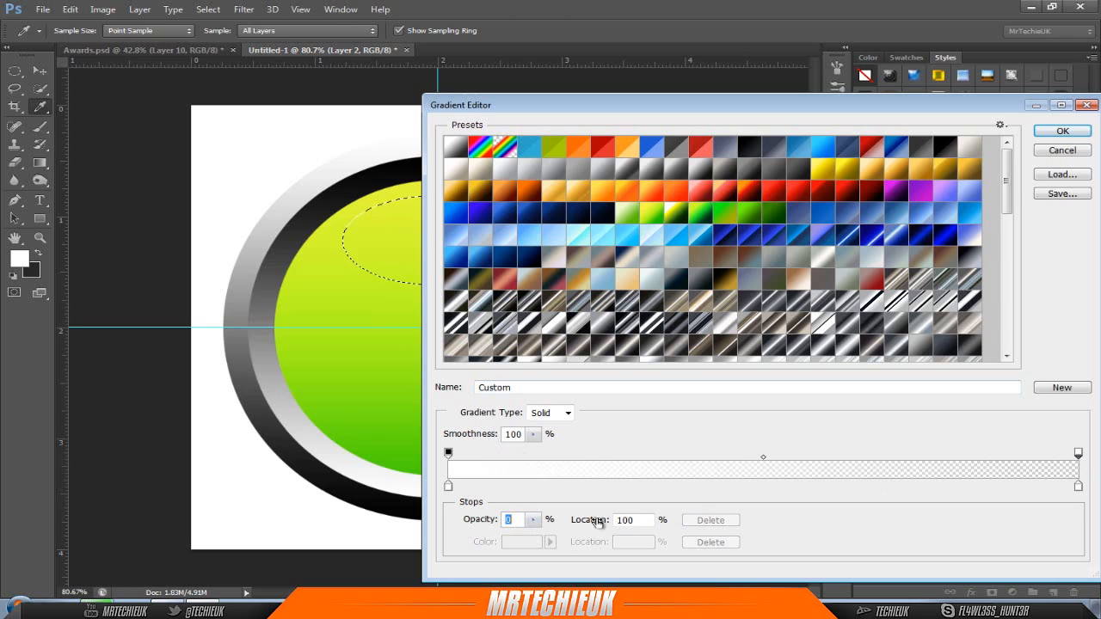
pyautogui.click(1078, 487)
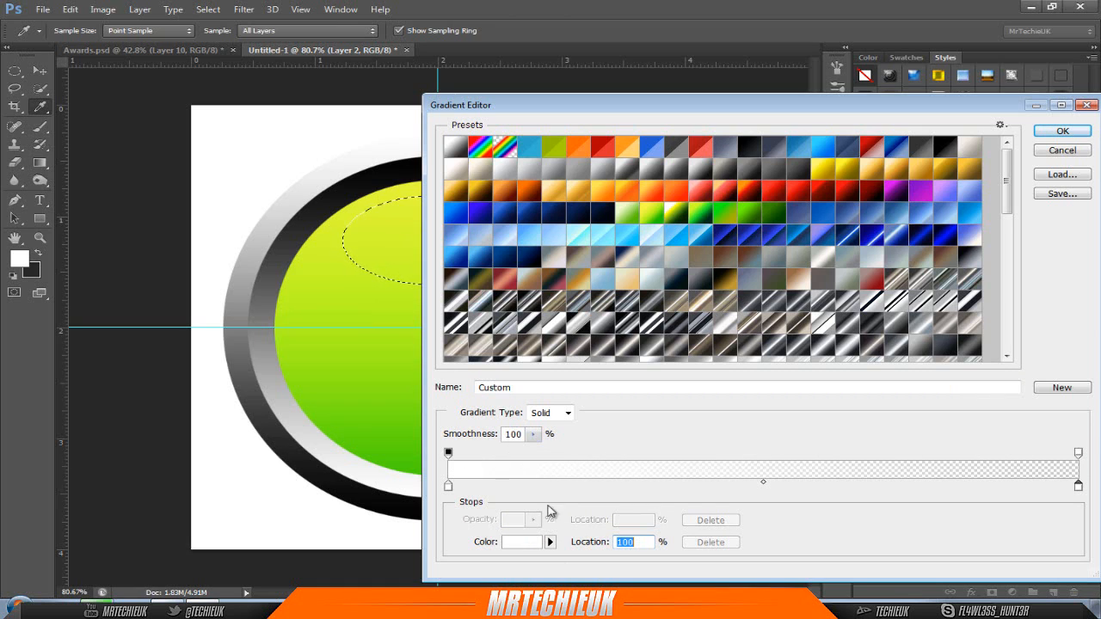
pyautogui.click(1078, 453)
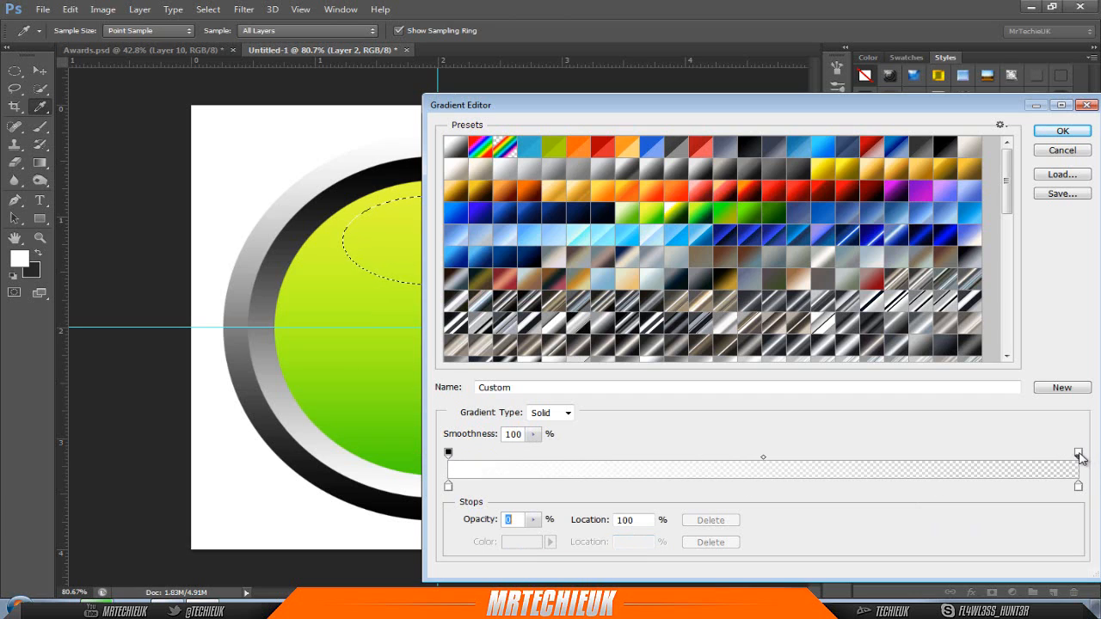
pyautogui.click(1064, 131)
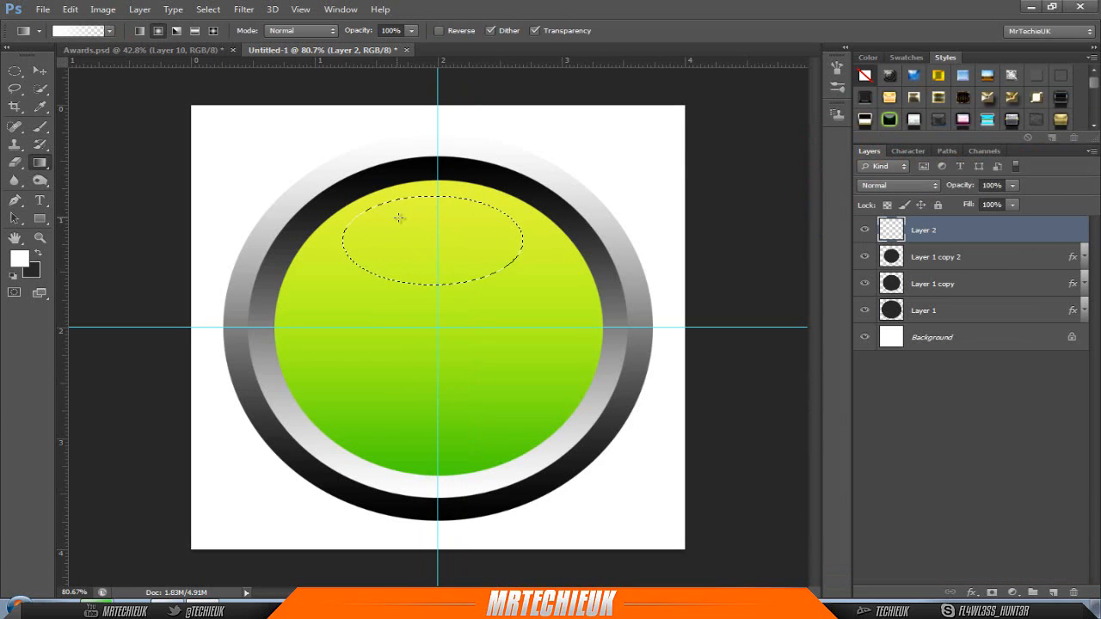
# - Fill the elliptical selection with a linear white-to-transparent gradient fading downward, and deselect it
pyautogui.moveTo(437, 198); pyautogui.dragTo(437, 283)
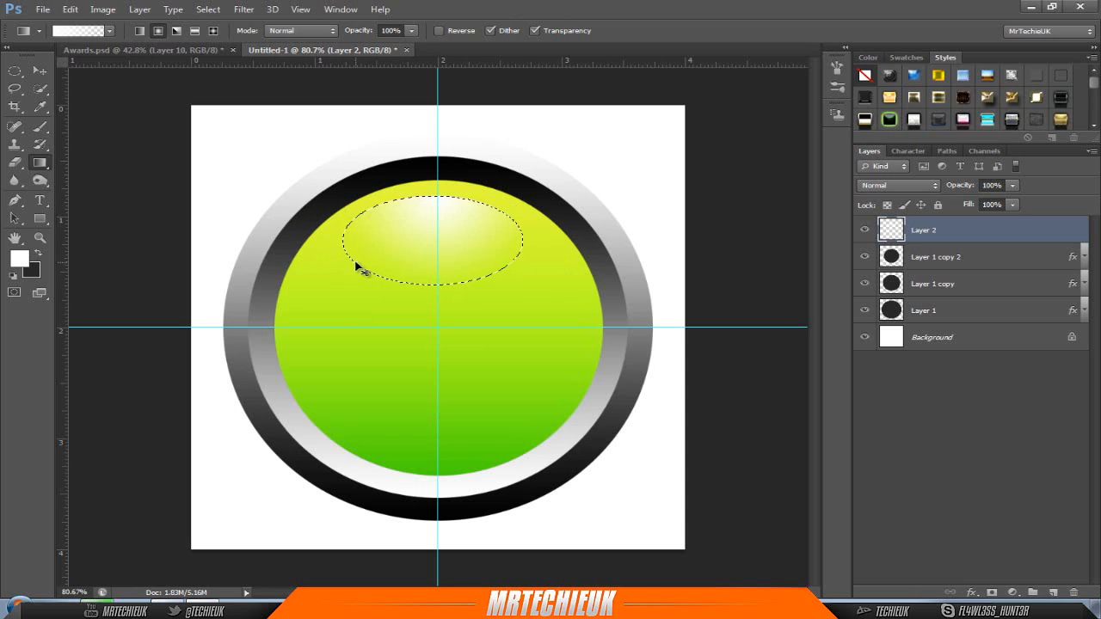
pyautogui.hotkey('ctrl', 'z')
pyautogui.click(138, 32)
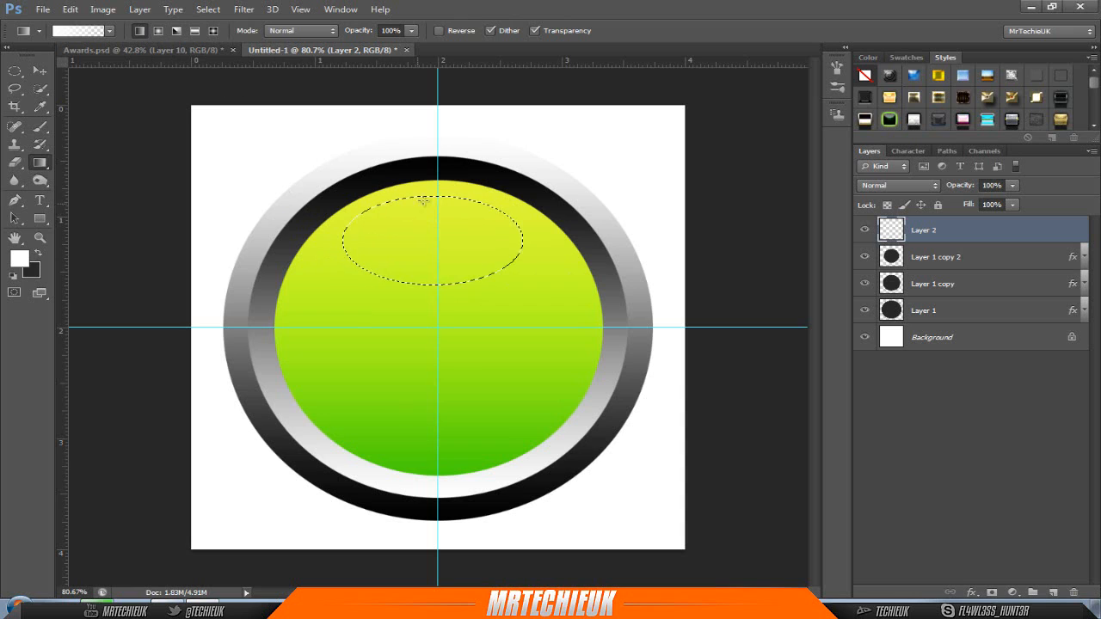
pyautogui.moveTo(437, 197); pyautogui.dragTo(449, 282)
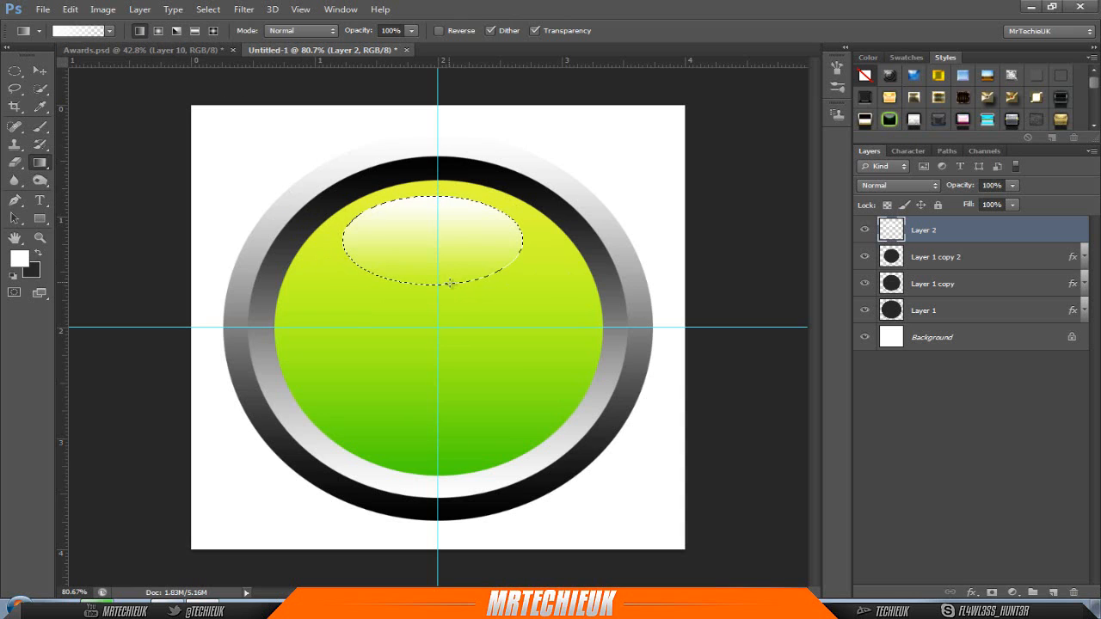
pyautogui.click(15, 71)
pyautogui.hotkey('ctrl', 'd')
# - Centre the white highlight on the vertical guide, and make it slightly wider and flatter
pyautogui.click(36, 70)
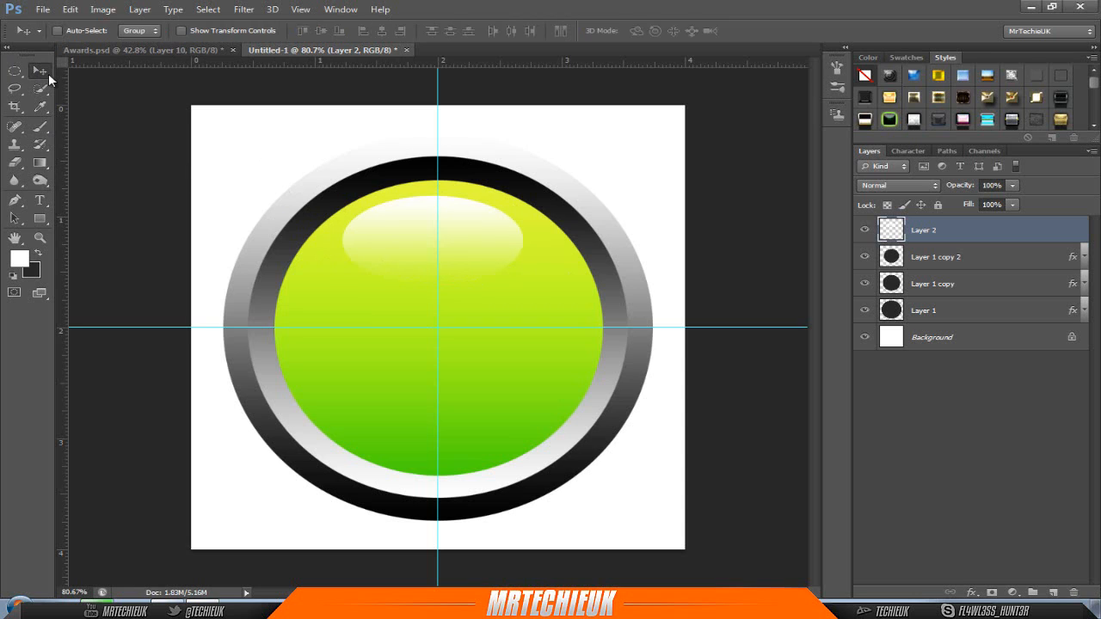
pyautogui.moveTo(409, 243); pyautogui.dragTo(437, 238)
pyautogui.hotkey('ctrl', 't')
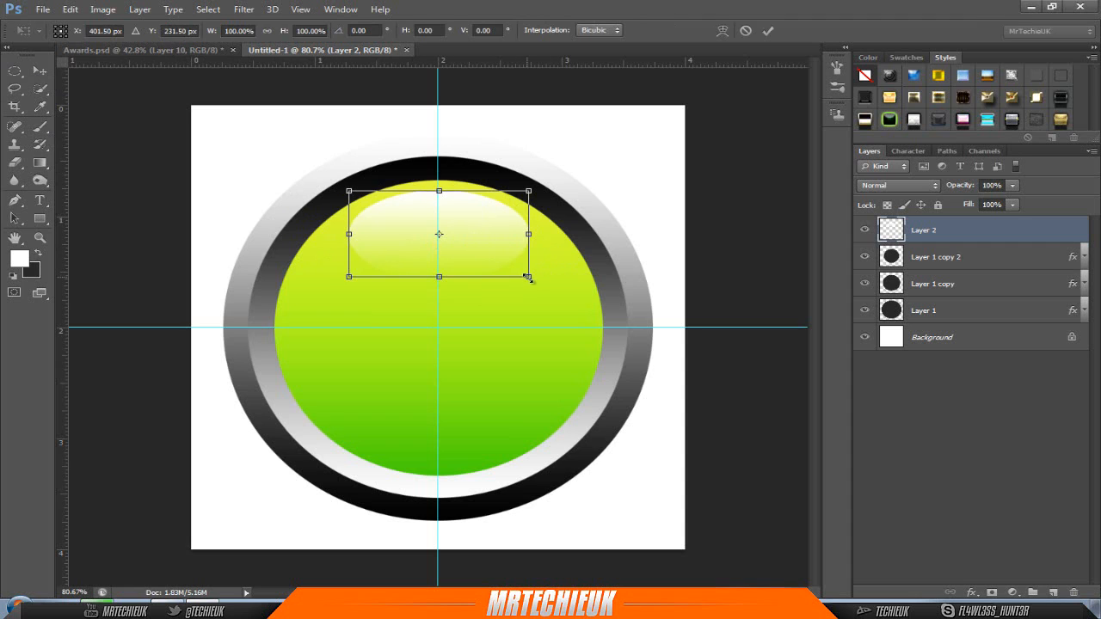
pyautogui.moveTo(527, 277)
pyautogui.mouseDown()
pyautogui.moveTo(546, 283)
pyautogui.moveTo(533, 275)
pyautogui.mouseUp()
pyautogui.moveTo(438, 276); pyautogui.dragTo(463, 238)
pyautogui.press('Return')
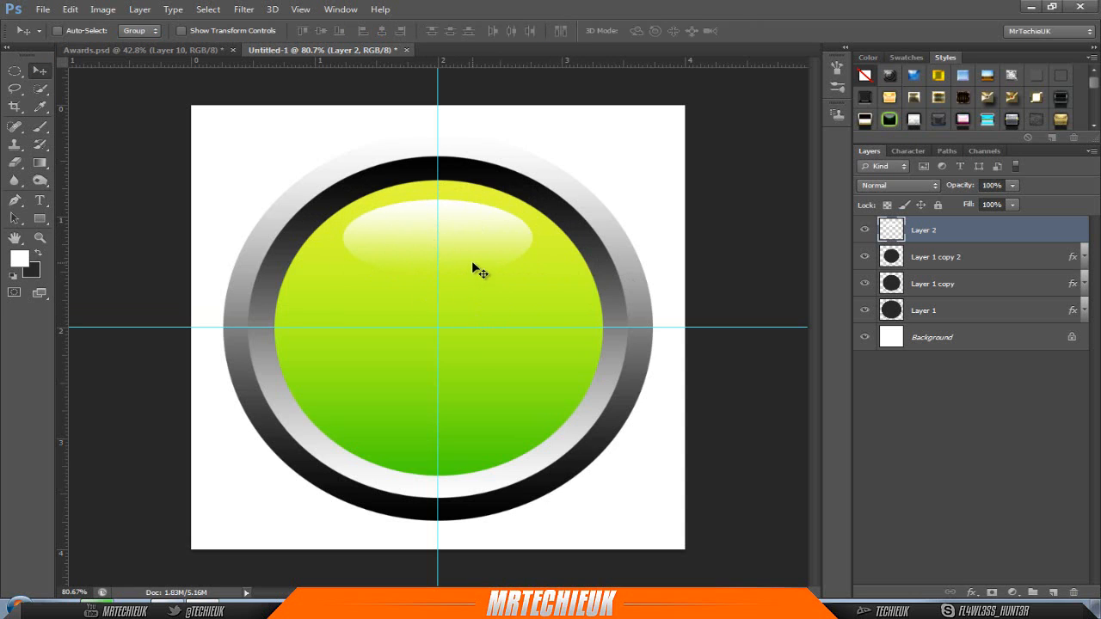
# - Stretch the white highlight slightly taller at both its upper and lower edges
pyautogui.hotkey('ctrl', 't')
pyautogui.moveTo(439, 200); pyautogui.dragTo(441, 196)
pyautogui.moveTo(439, 274); pyautogui.dragTo(440, 281)
pyautogui.press('Return')
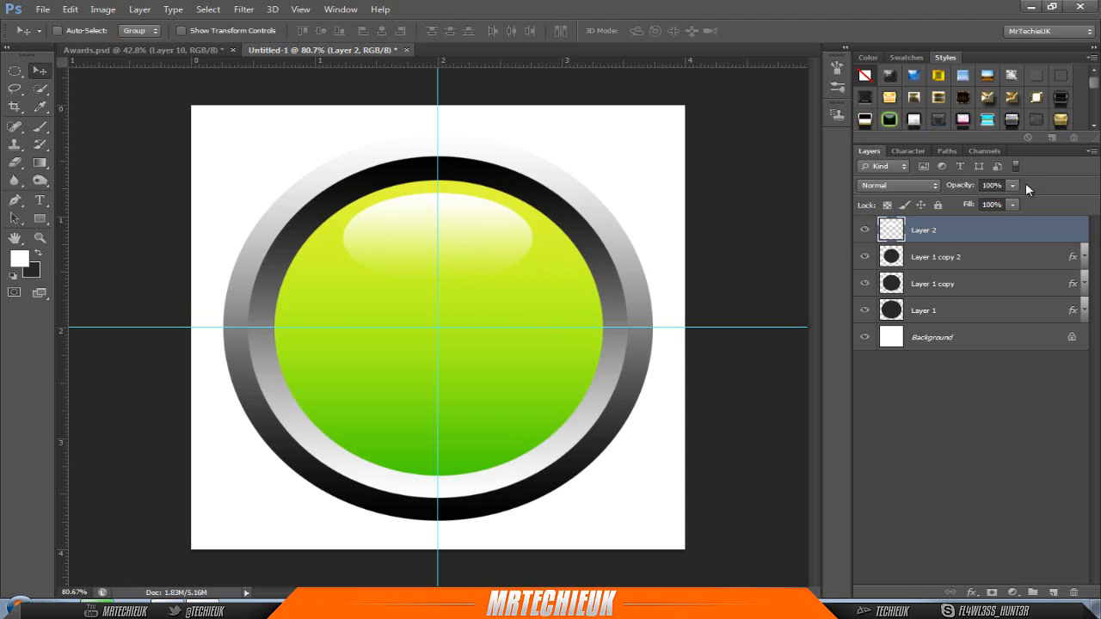
# - Lower the highlight layer's opacity to 45%
pyautogui.moveTo(1016, 186); pyautogui.dragTo(978, 207)
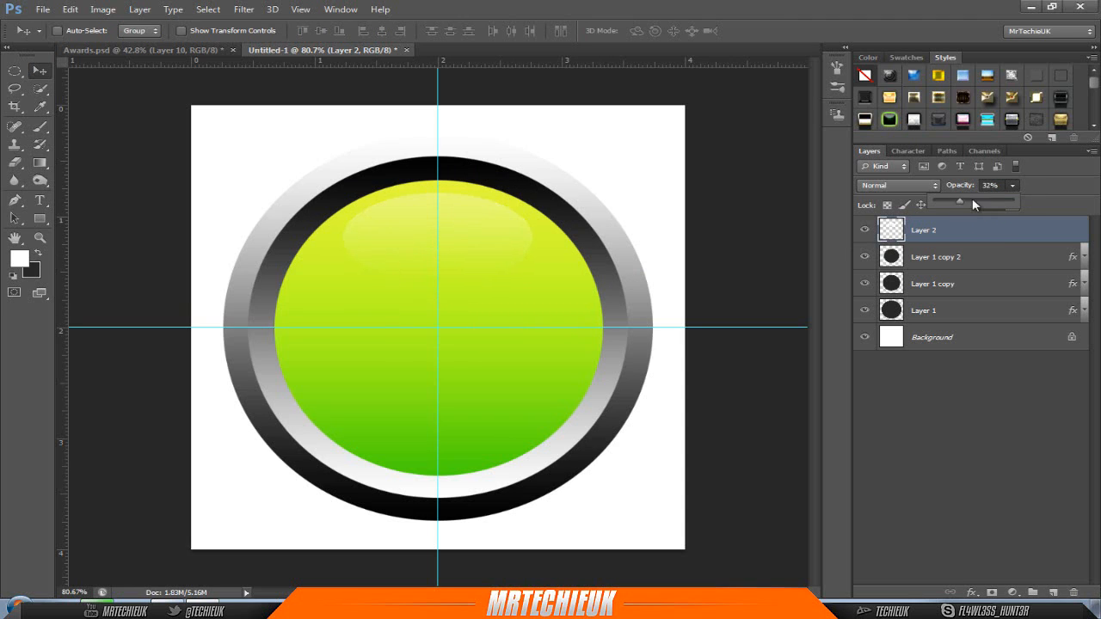
pyautogui.moveTo(983, 207); pyautogui.dragTo(983, 207)
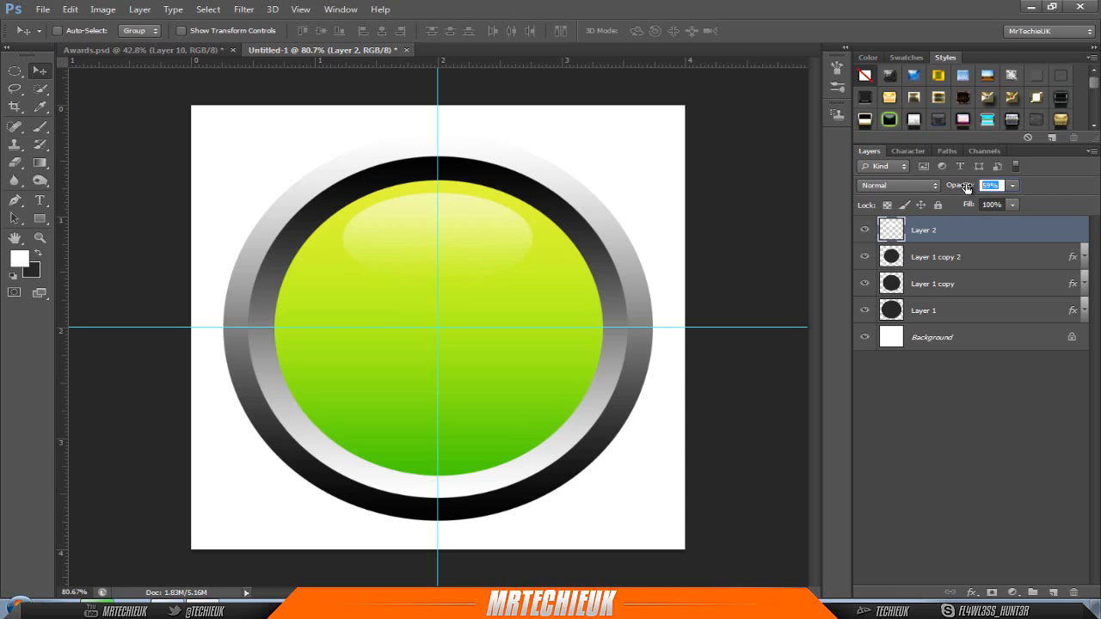
pyautogui.press('Return')
pyautogui.scroll(-3, 717, 270)
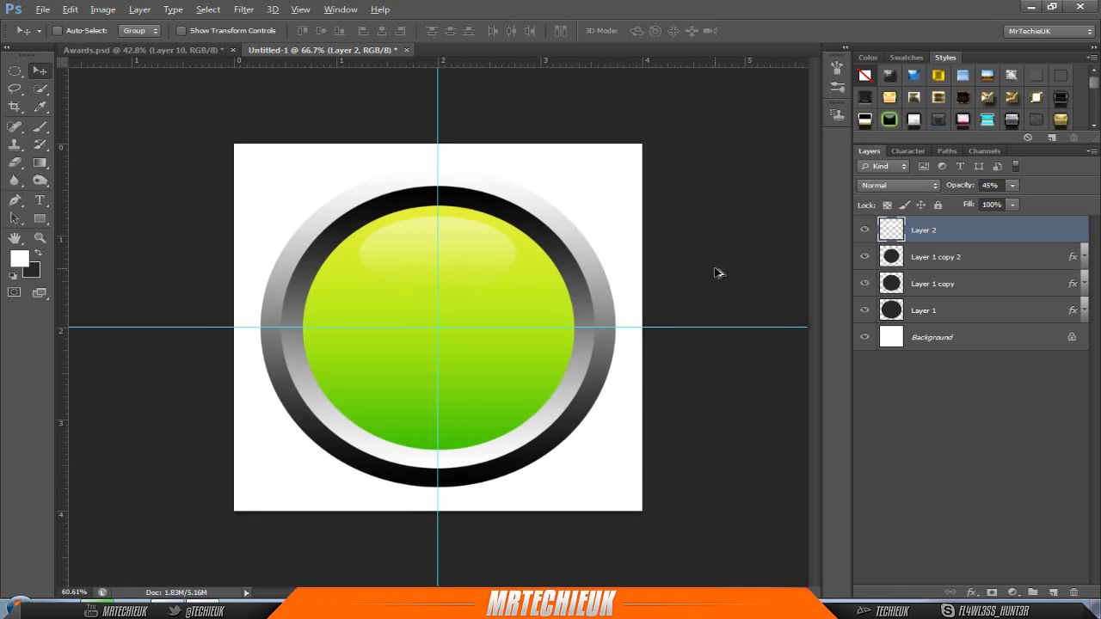
pyautogui.scroll(2, 445, 281)
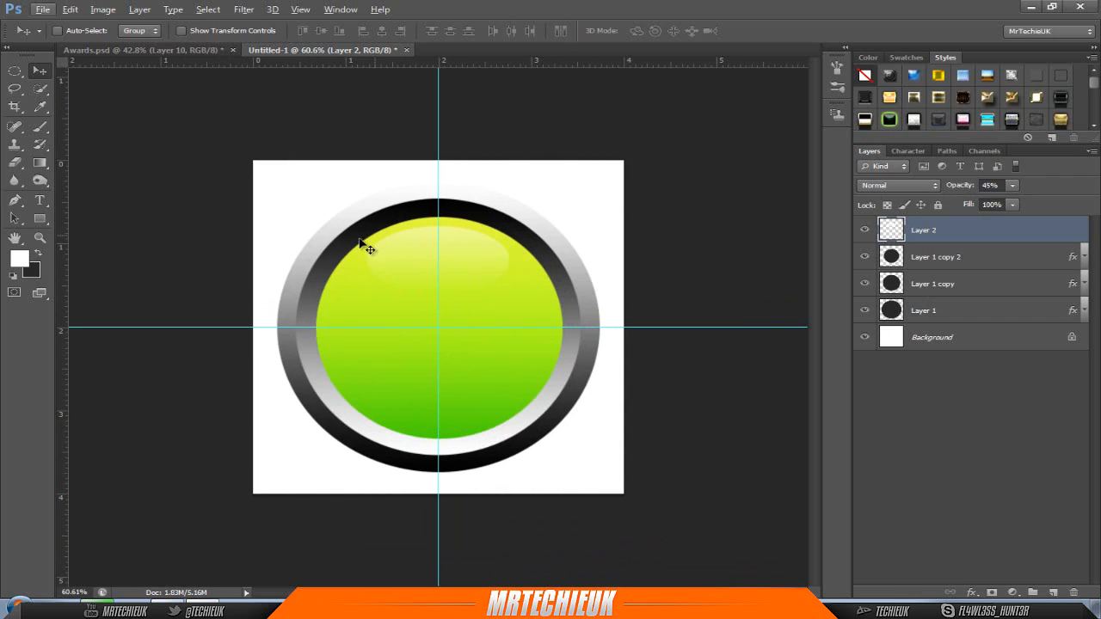
# - Select the pixels of the green Layer 1 copy 2 circle and add a new layer directly above it
pyautogui.click(865, 257)
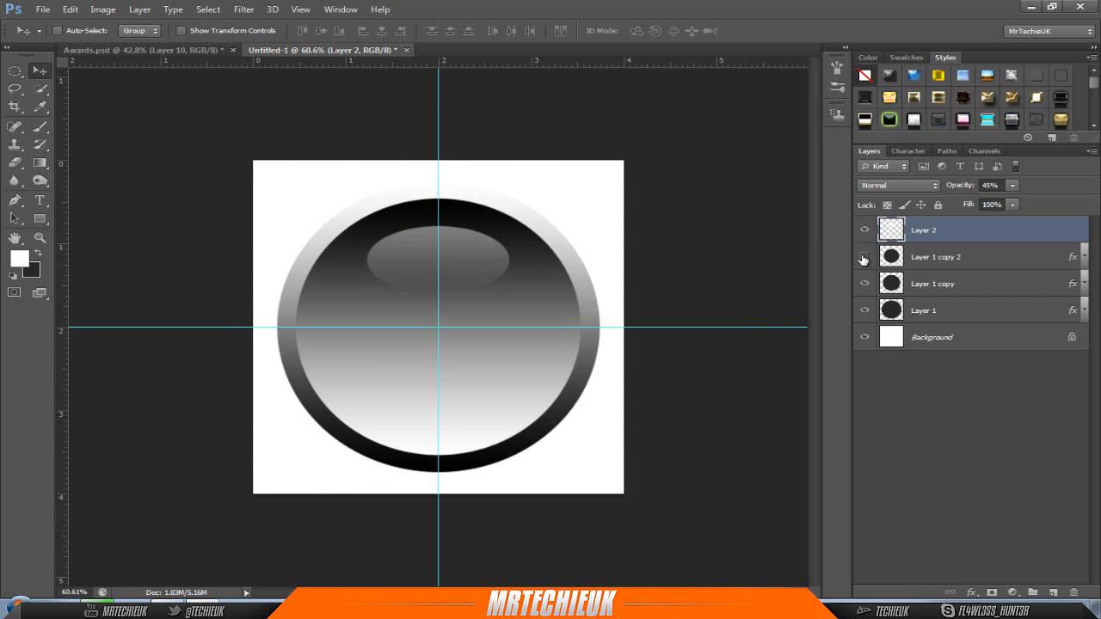
pyautogui.click(864, 257)
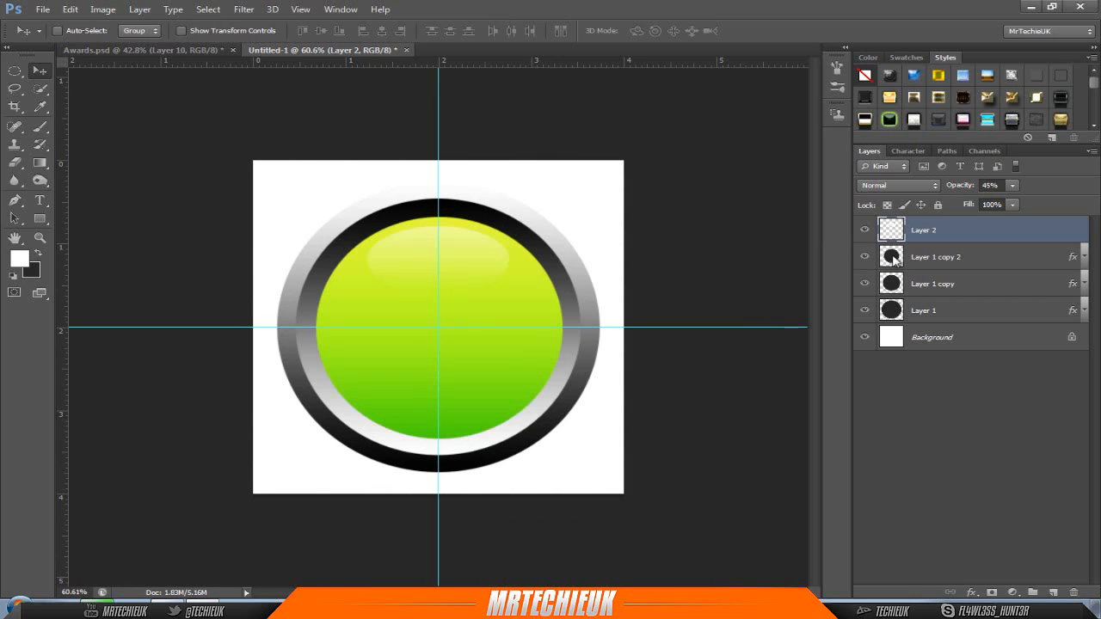
pyautogui.rightClick(891, 257)
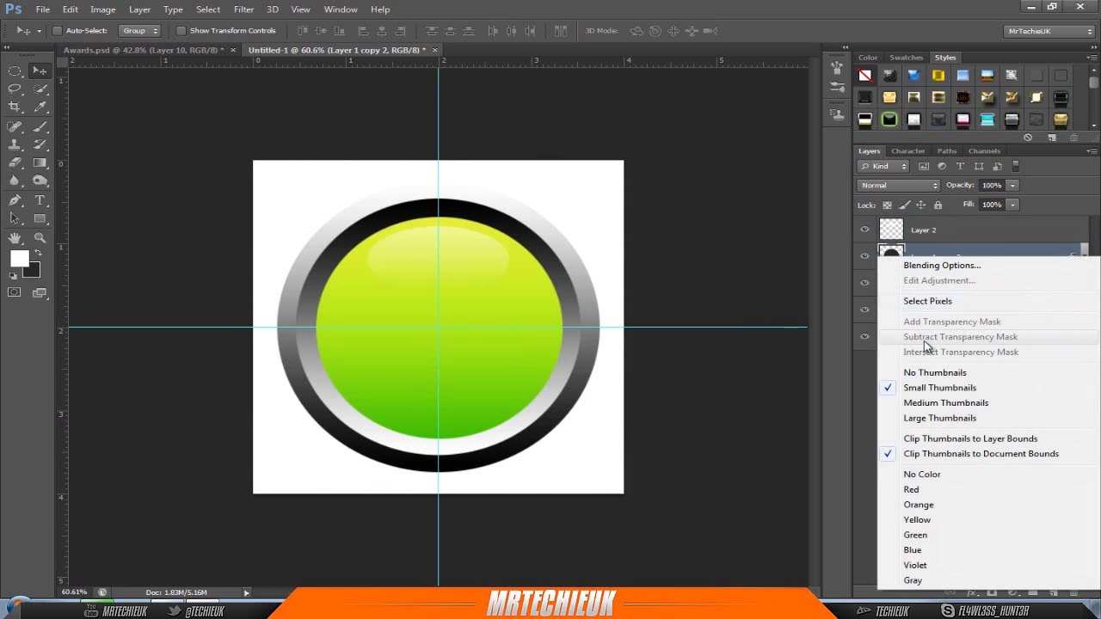
pyautogui.click(893, 258)
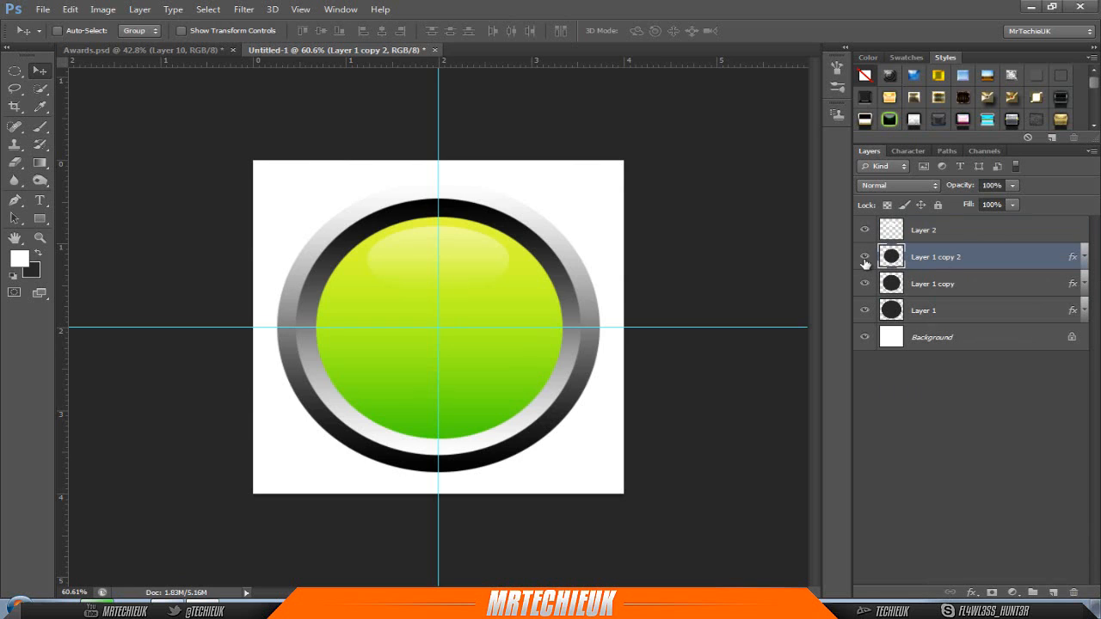
pyautogui.rightClick(891, 258)
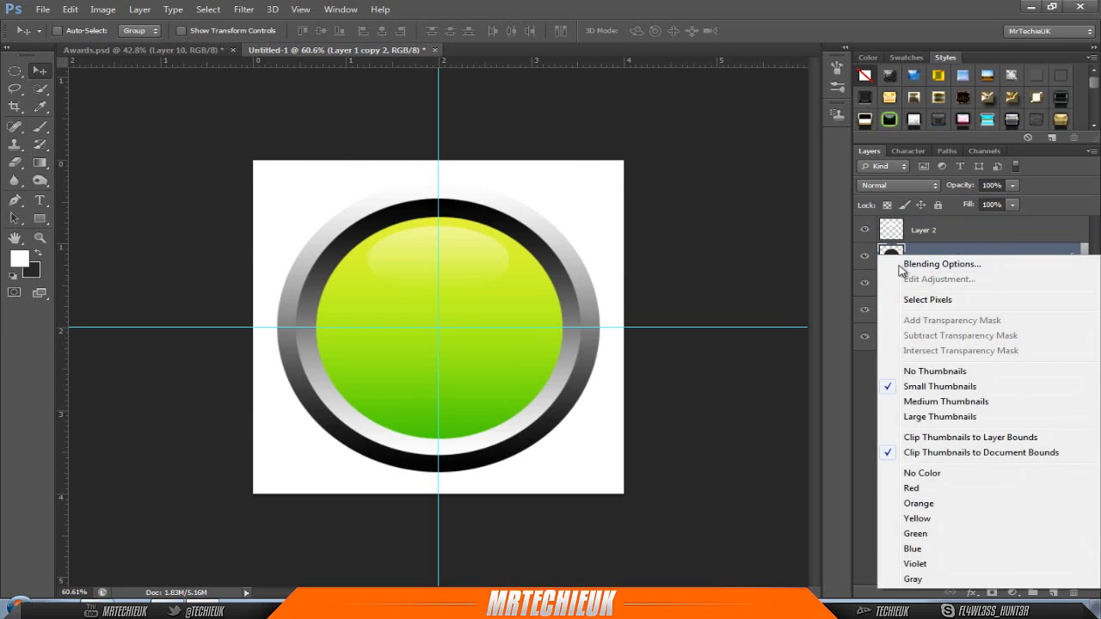
pyautogui.click(929, 303)
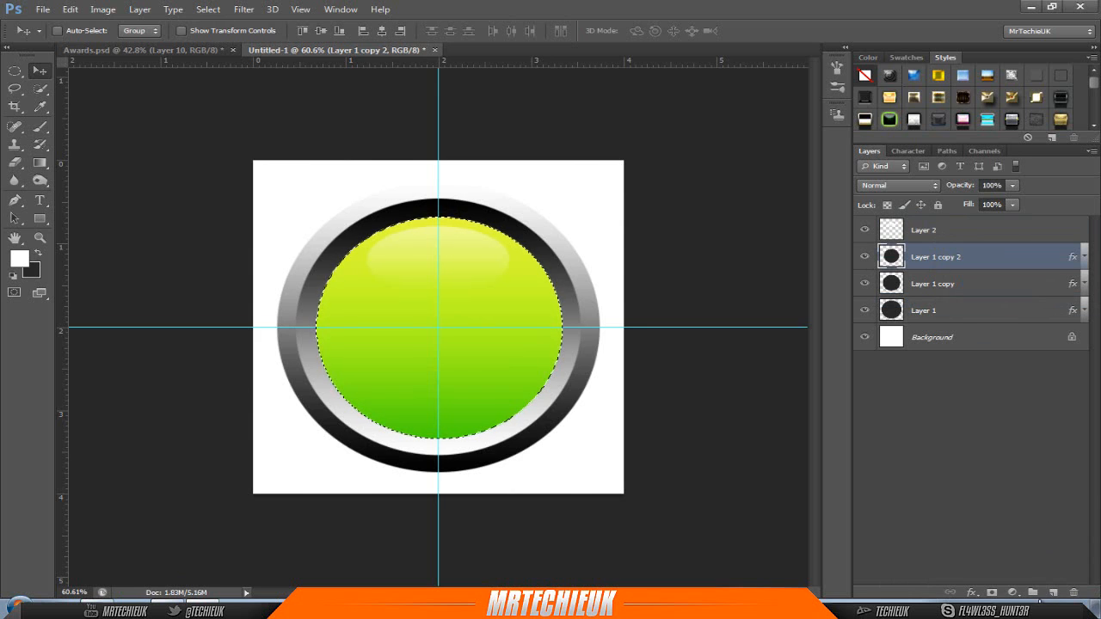
pyautogui.click(1053, 592)
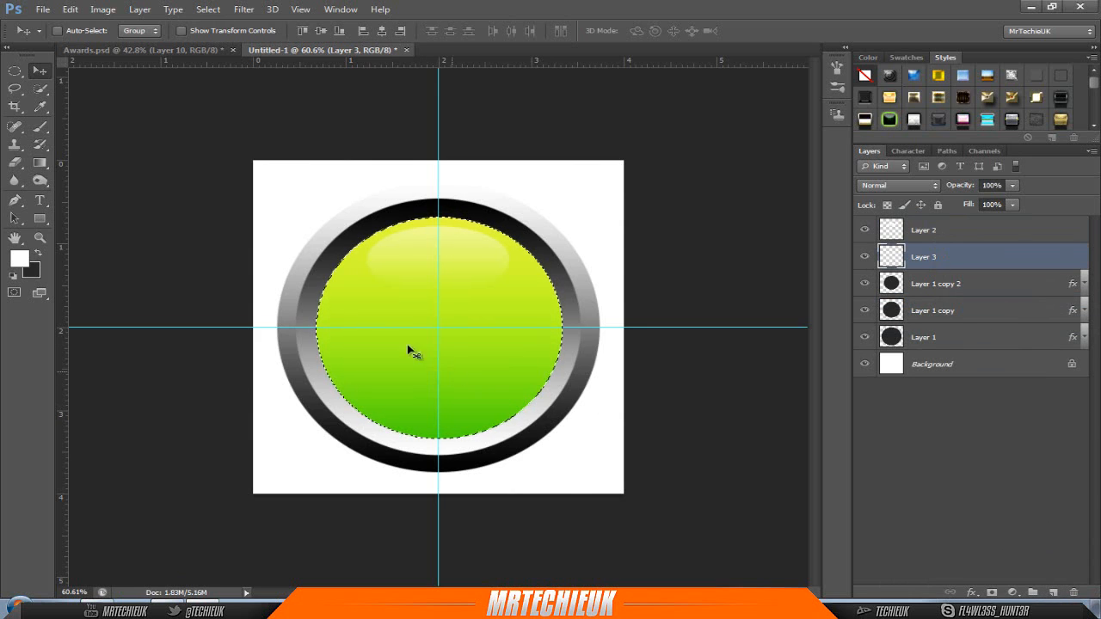
# - Draw a radial white-to-transparent glow from the green circle's bottom edge on Layer 3, blend it with Soft Light, and deselect
pyautogui.click(45, 165)
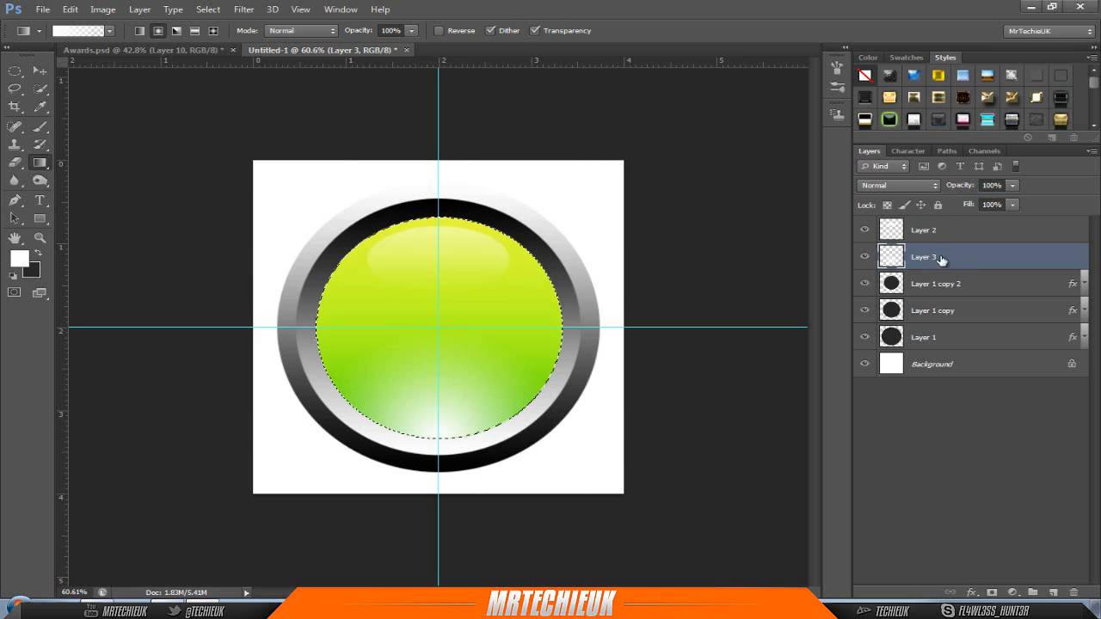
pyautogui.click(917, 185)
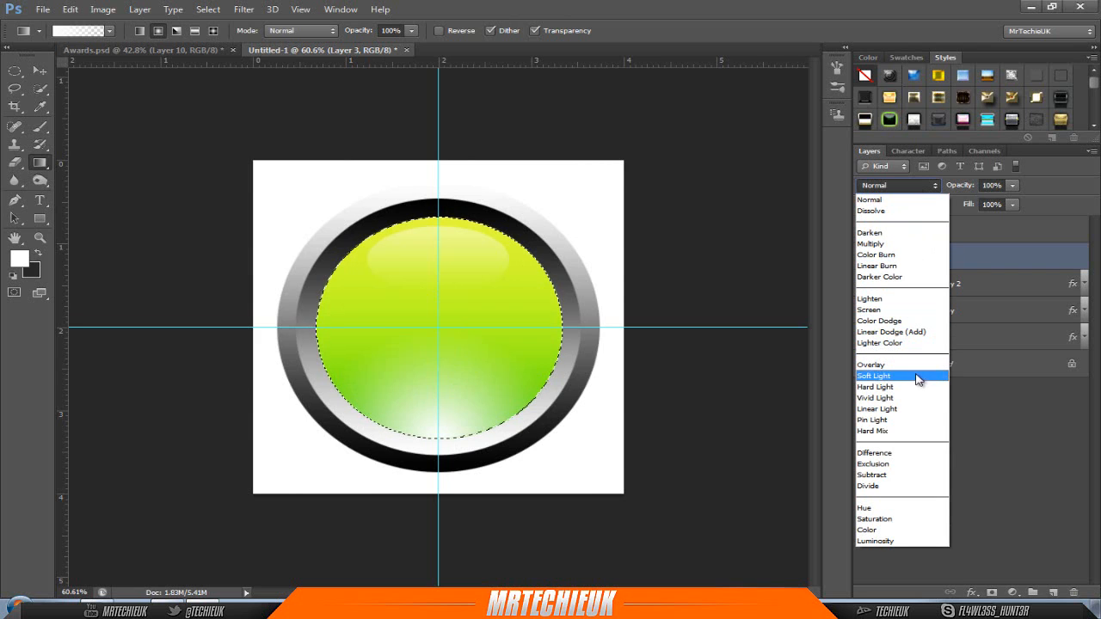
pyautogui.click(874, 376)
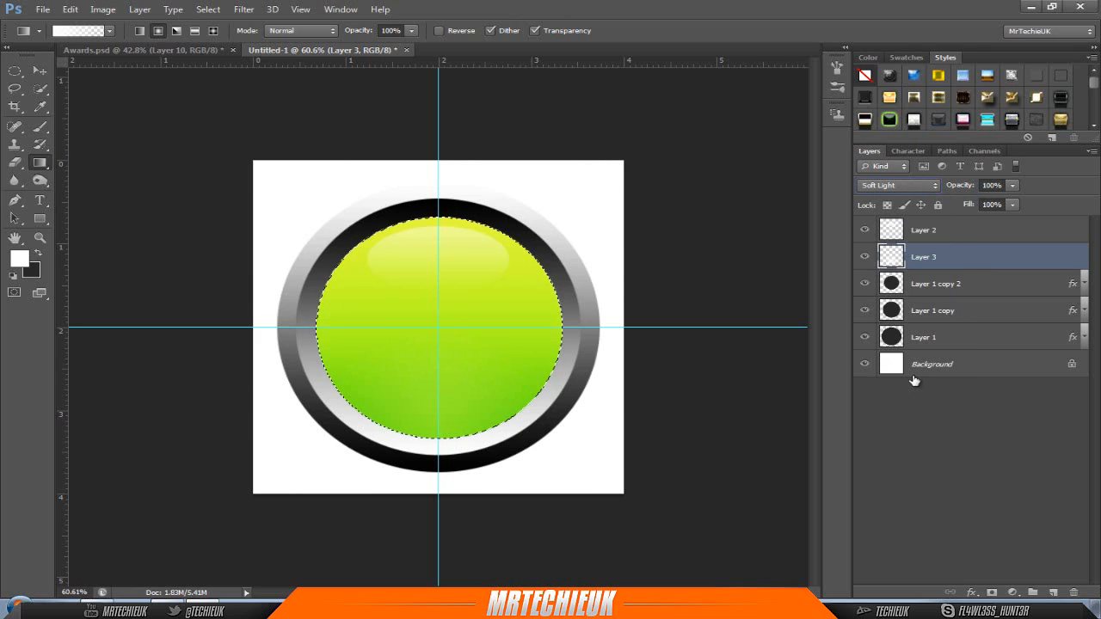
pyautogui.click(13, 72)
pyautogui.hotkey('ctrl', 'd')
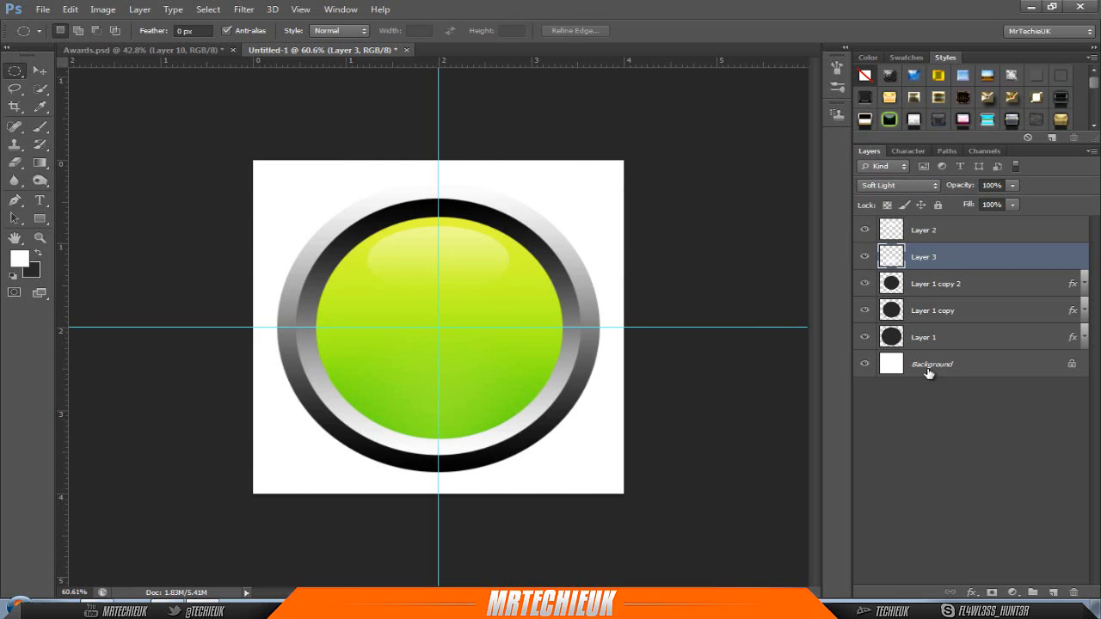
# - Change the Gradient Overlay on Layer 1 copy 2 to the orange-to-red preset Orb Base X2 - Center Round
pyautogui.click(861, 285)
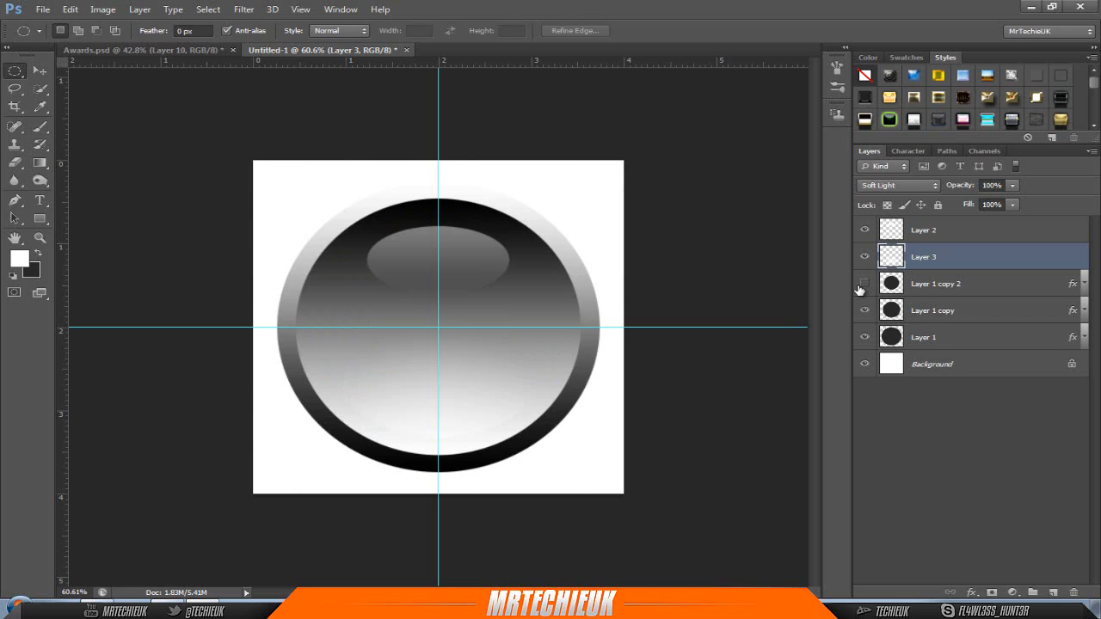
pyautogui.click(863, 283)
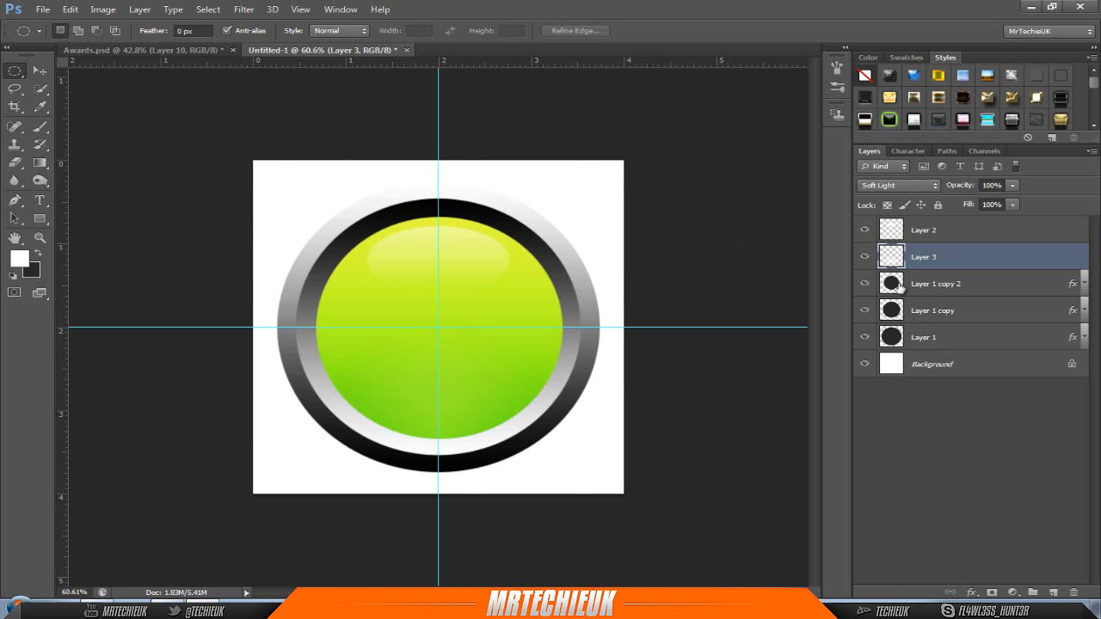
pyautogui.doubleClick(899, 286)
pyautogui.click(645, 247)
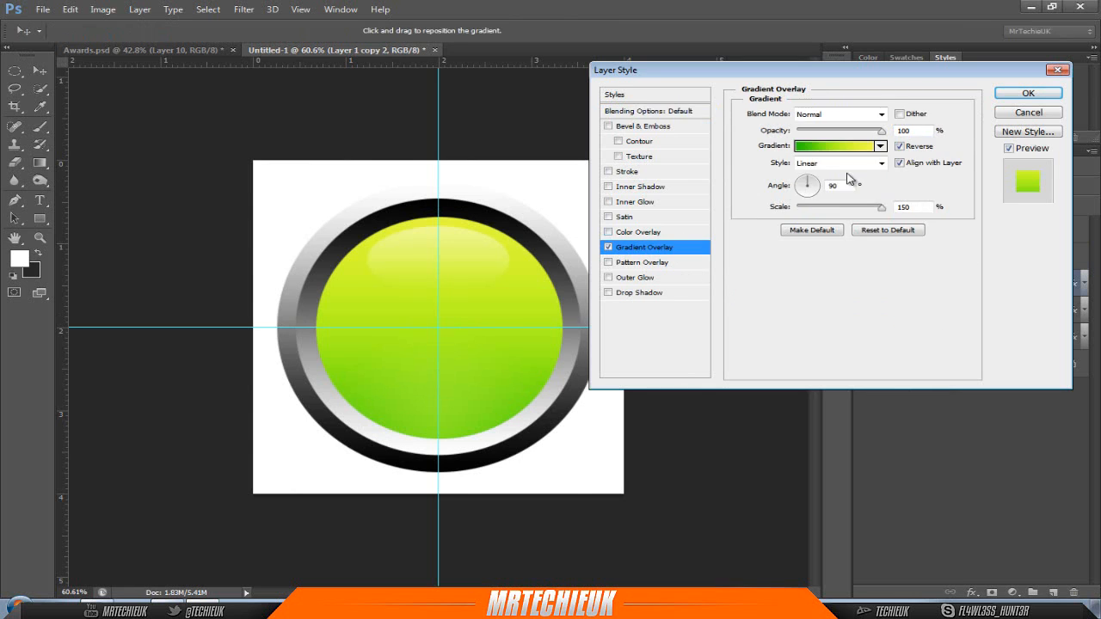
pyautogui.click(847, 150)
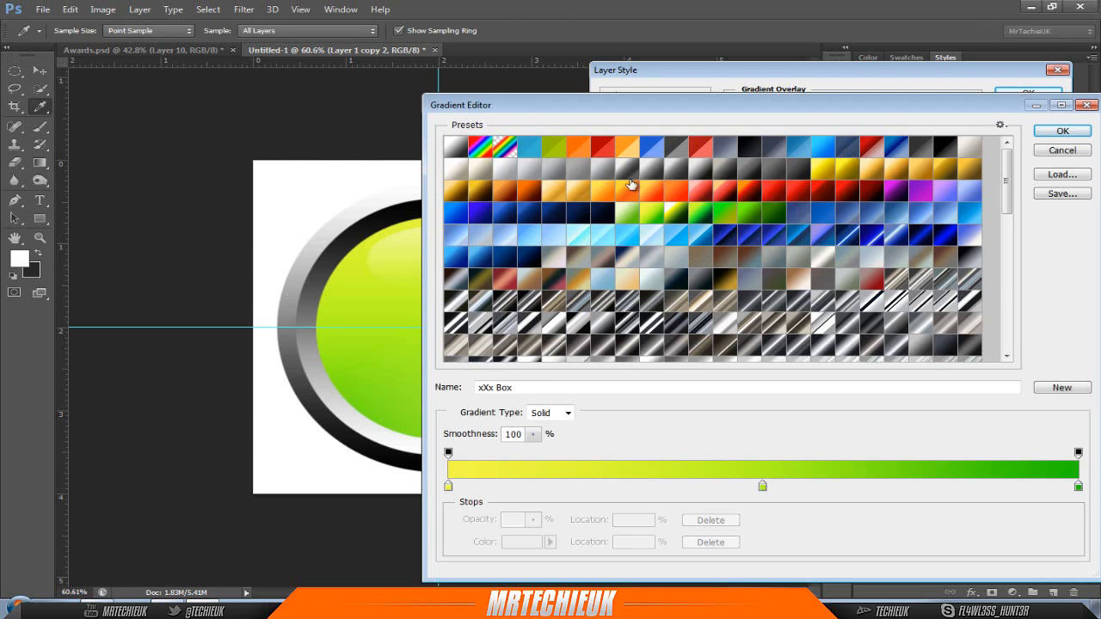
pyautogui.click(631, 184)
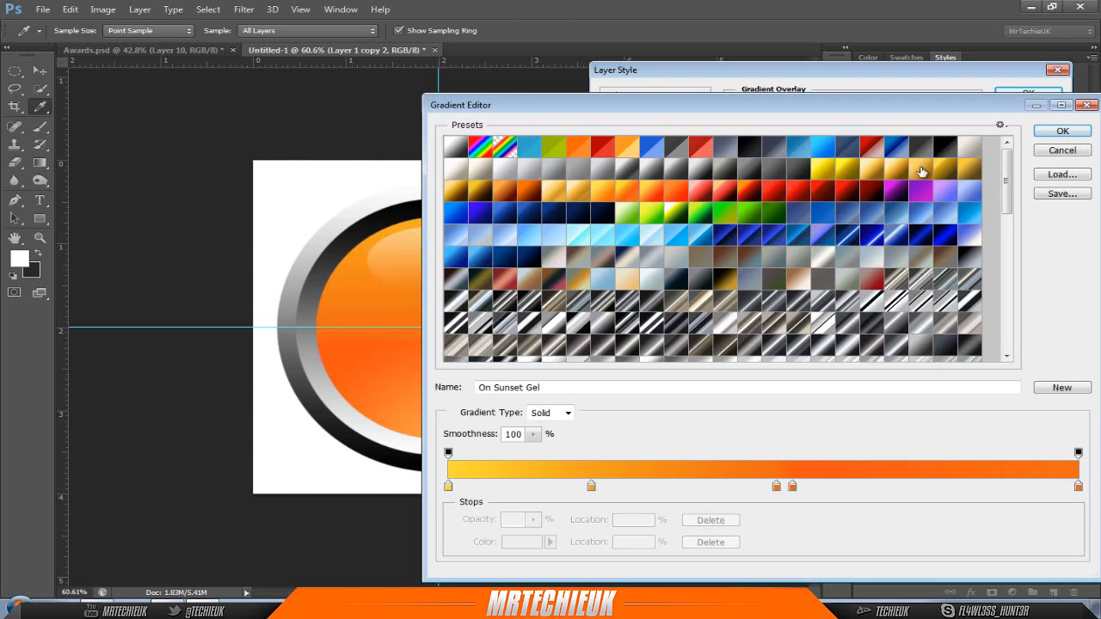
pyautogui.scroll(-5, 853, 232)
pyautogui.scroll(-6, 853, 233)
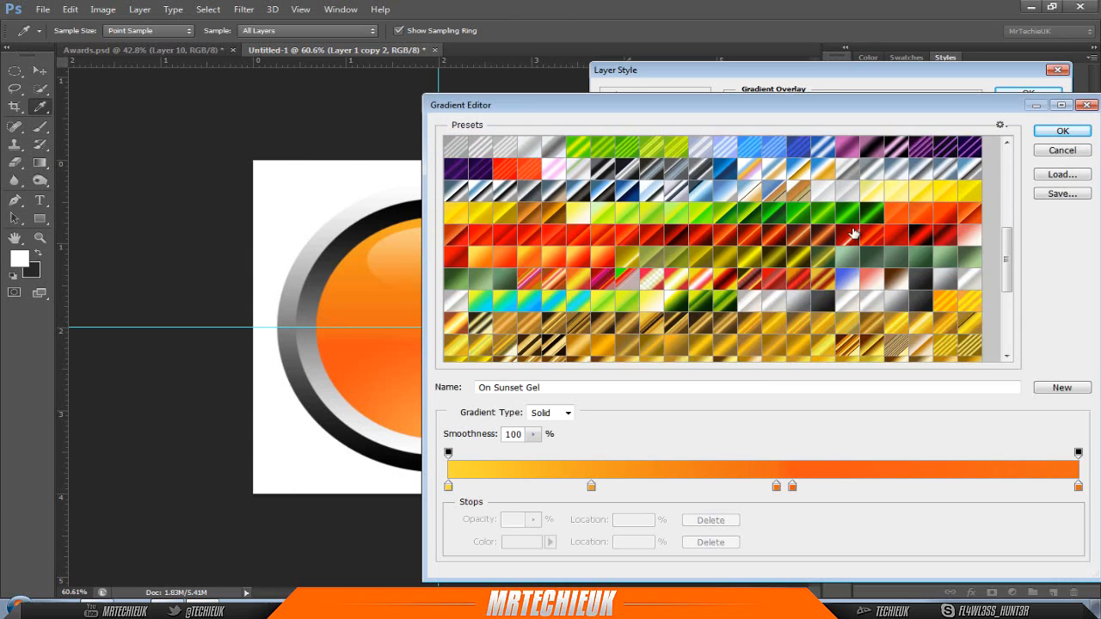
pyautogui.click(497, 197)
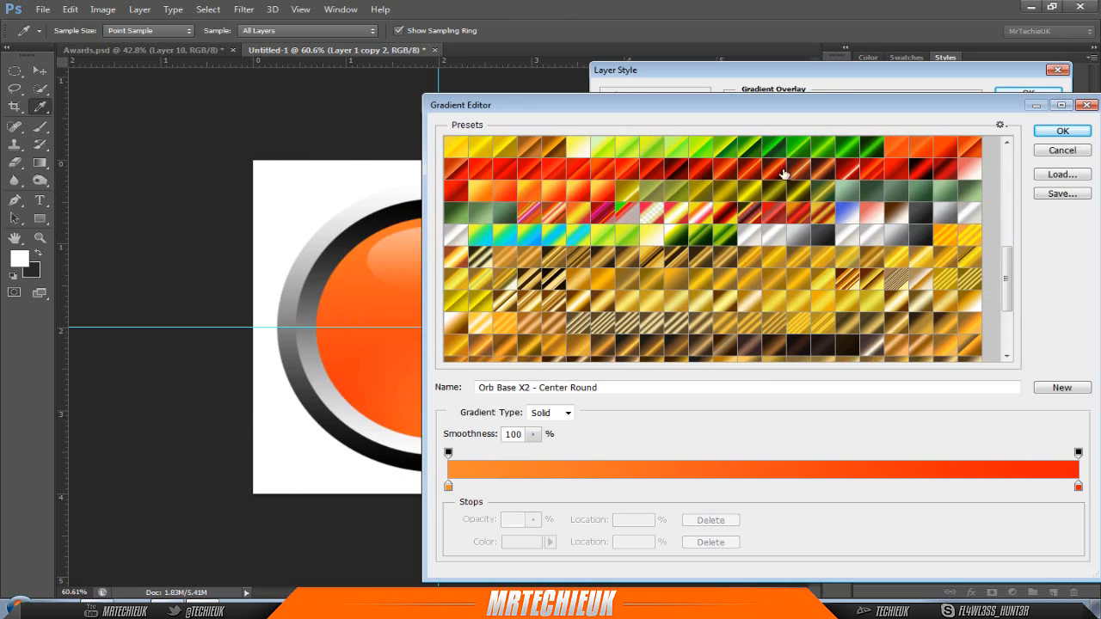
pyautogui.click(1073, 131)
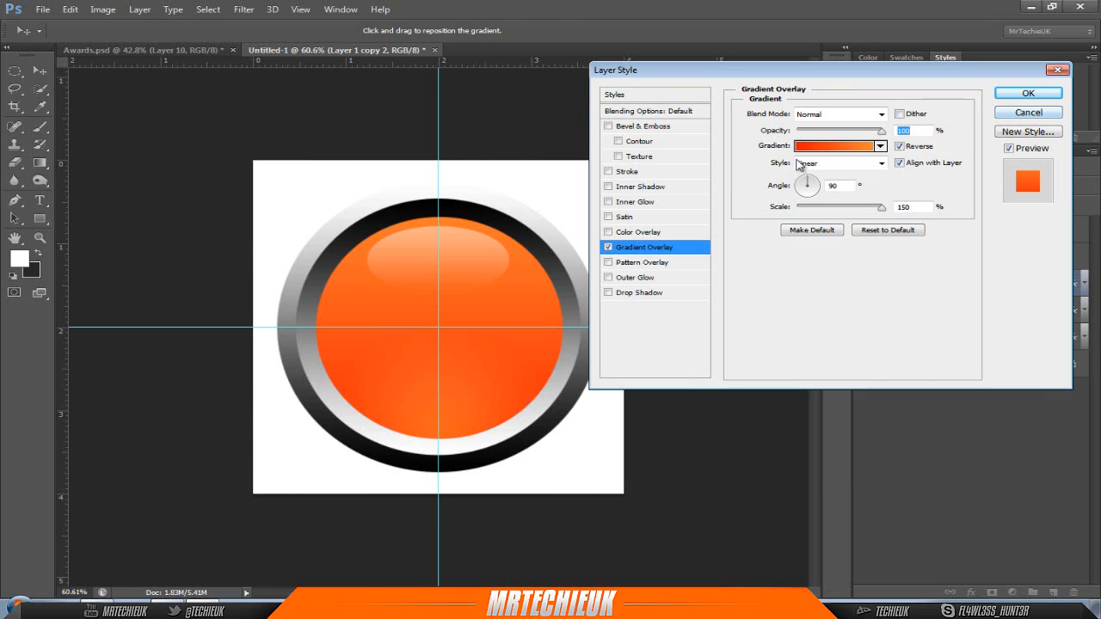
# - Enable an Inner Glow on Layer 1 copy 2 with black as its colour and Normal as its blend mode
pyautogui.click(630, 204)
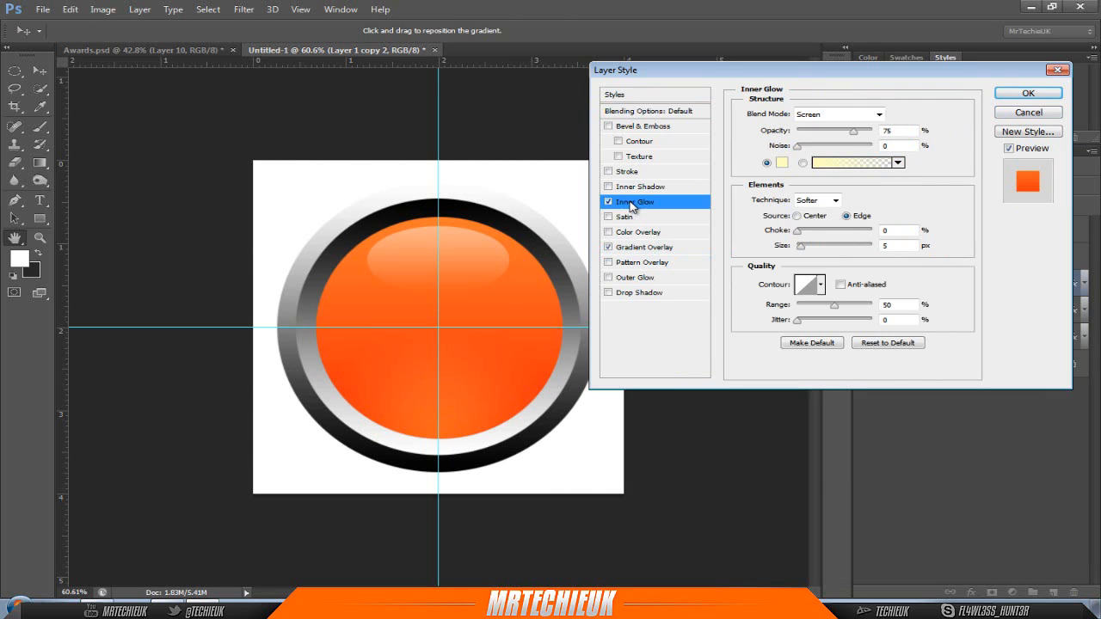
pyautogui.click(781, 163)
pyautogui.click(480, 287)
pyautogui.click(520, 320)
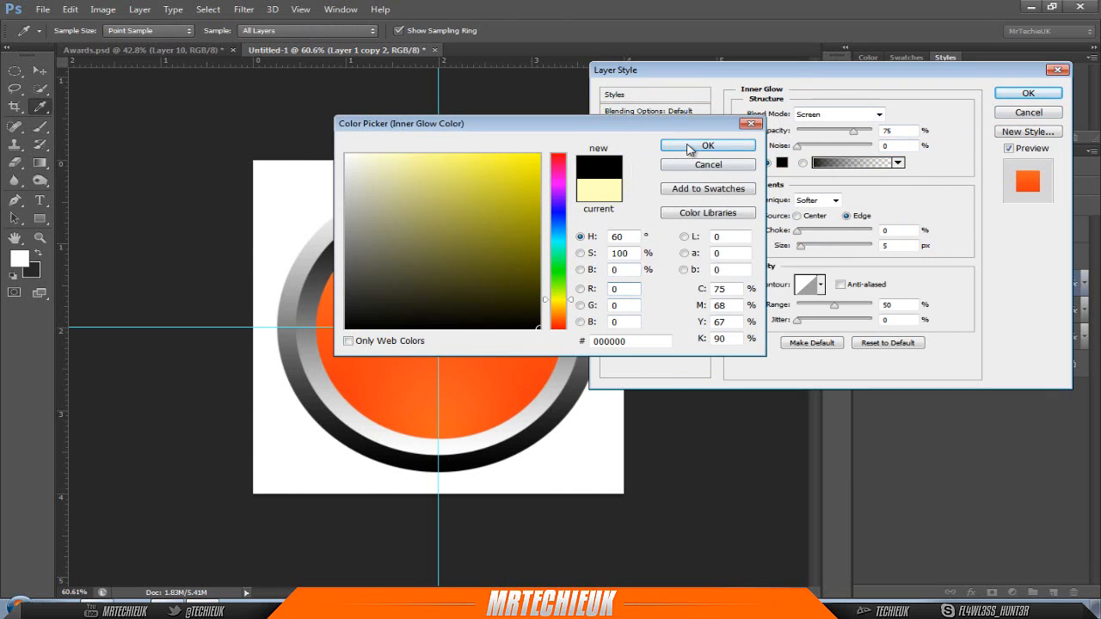
pyautogui.click(707, 145)
pyautogui.click(849, 114)
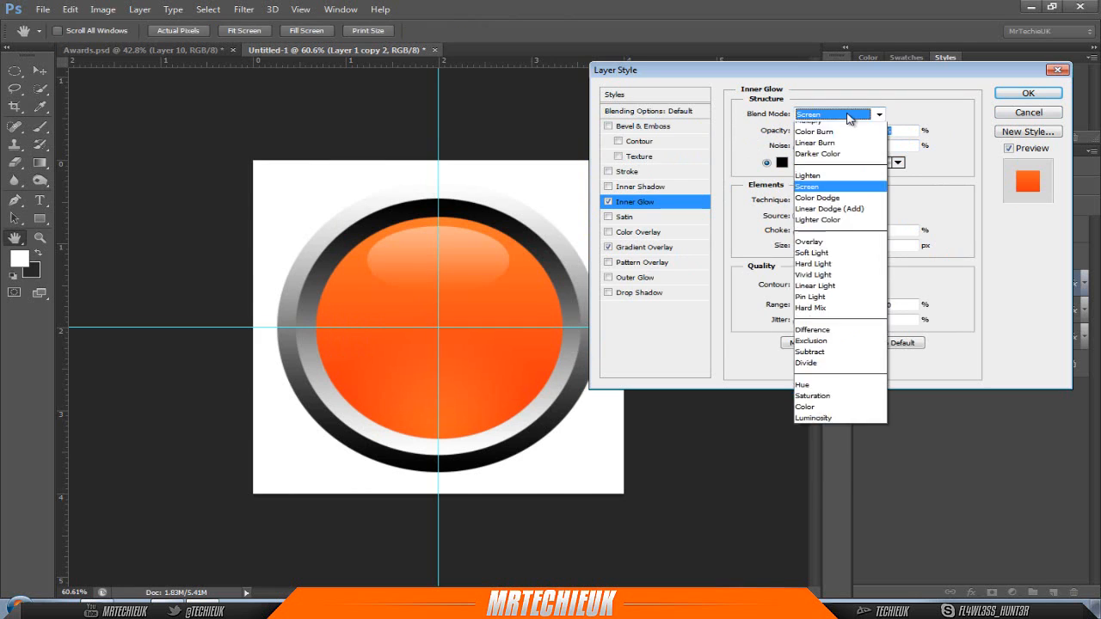
pyautogui.click(817, 116)
# - Set the inner glow's size to 80 px, range to 70% and opacity to 100%, and apply the layer style
pyautogui.moveTo(799, 249); pyautogui.dragTo(818, 251)
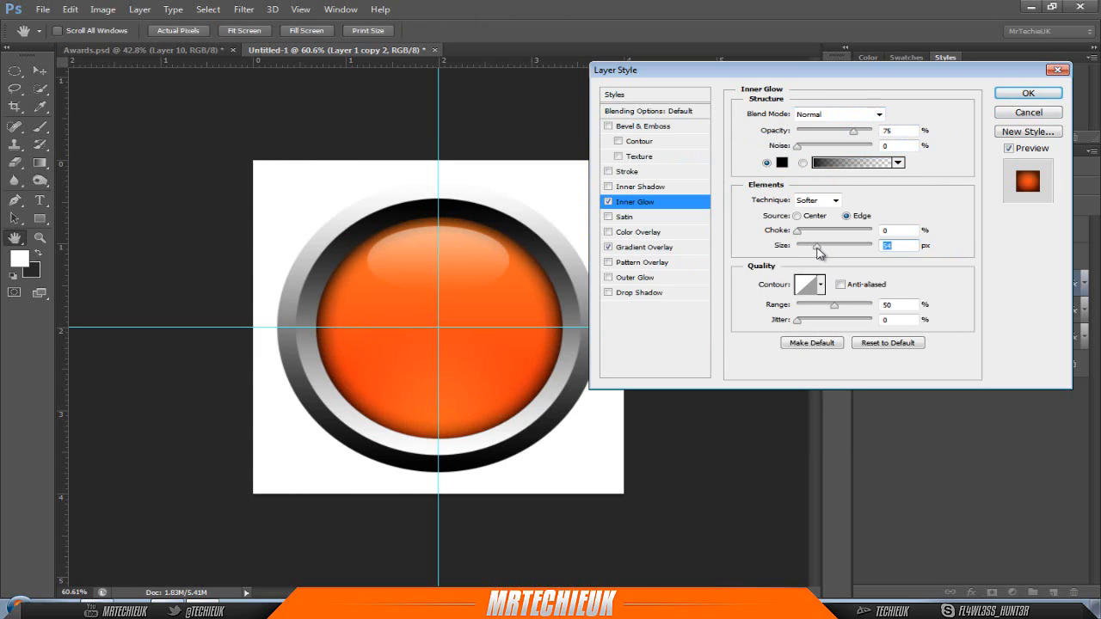
pyautogui.moveTo(818, 249); pyautogui.dragTo(824, 247)
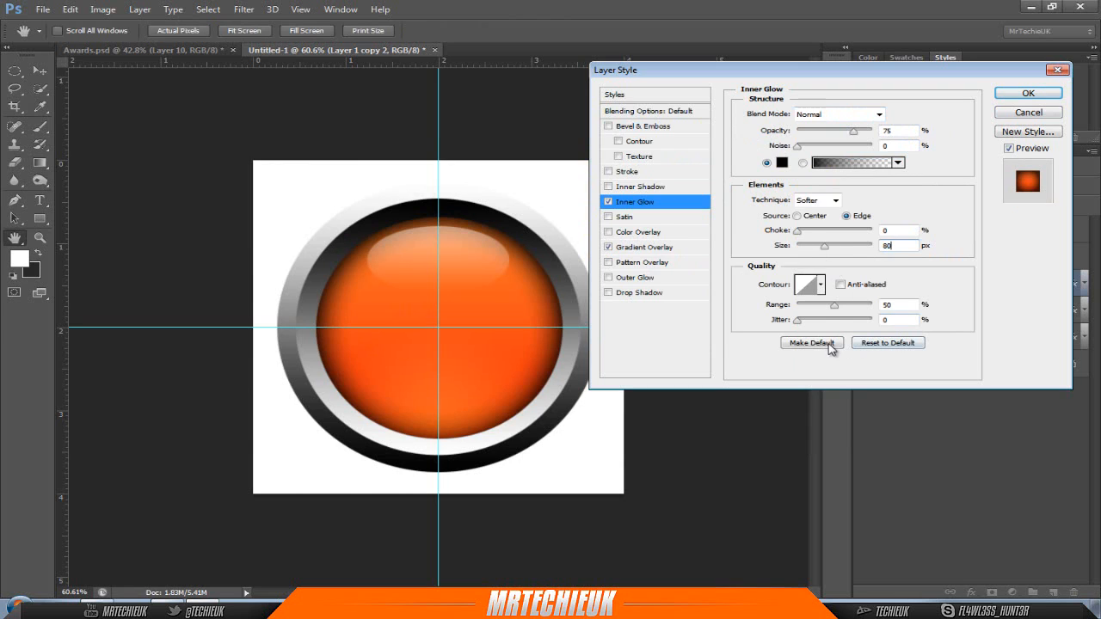
pyautogui.moveTo(832, 309); pyautogui.dragTo(858, 311)
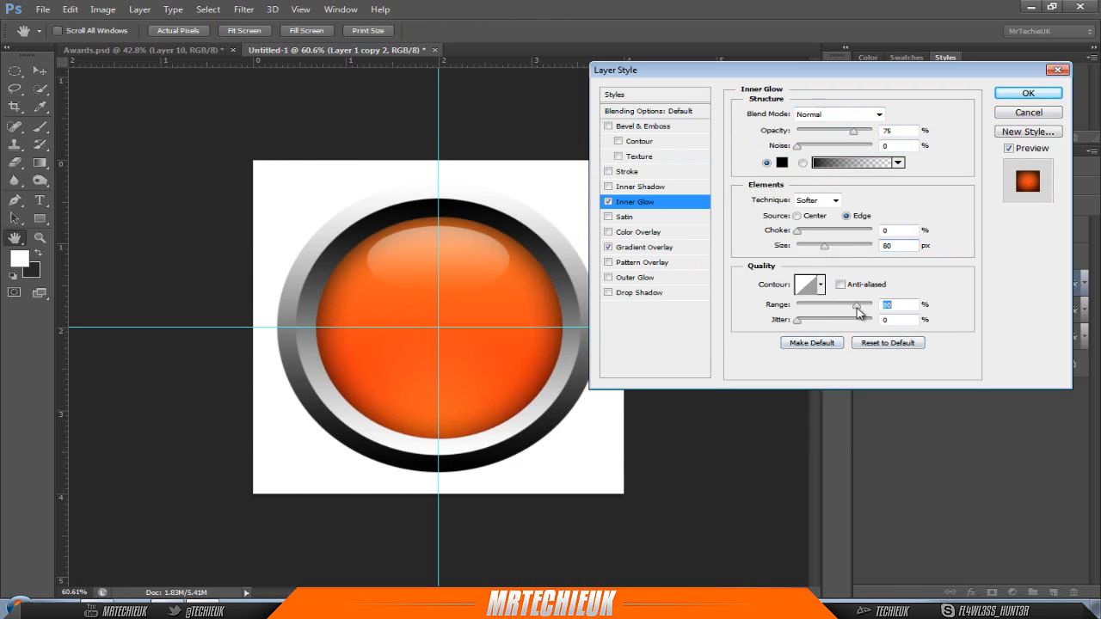
pyautogui.write('70')
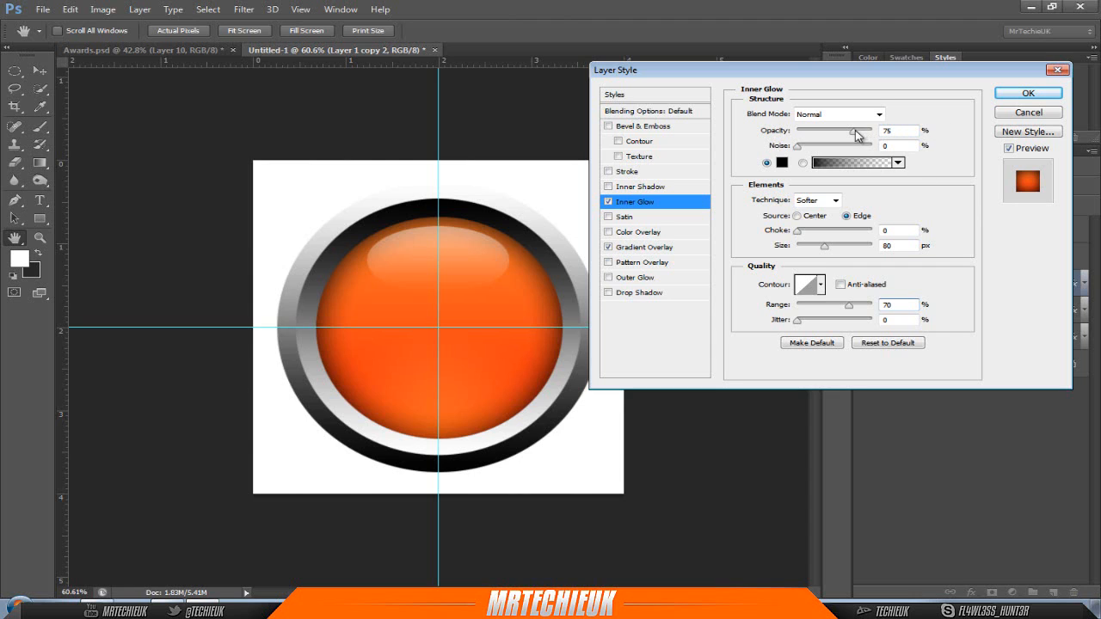
pyautogui.moveTo(854, 132); pyautogui.dragTo(903, 129)
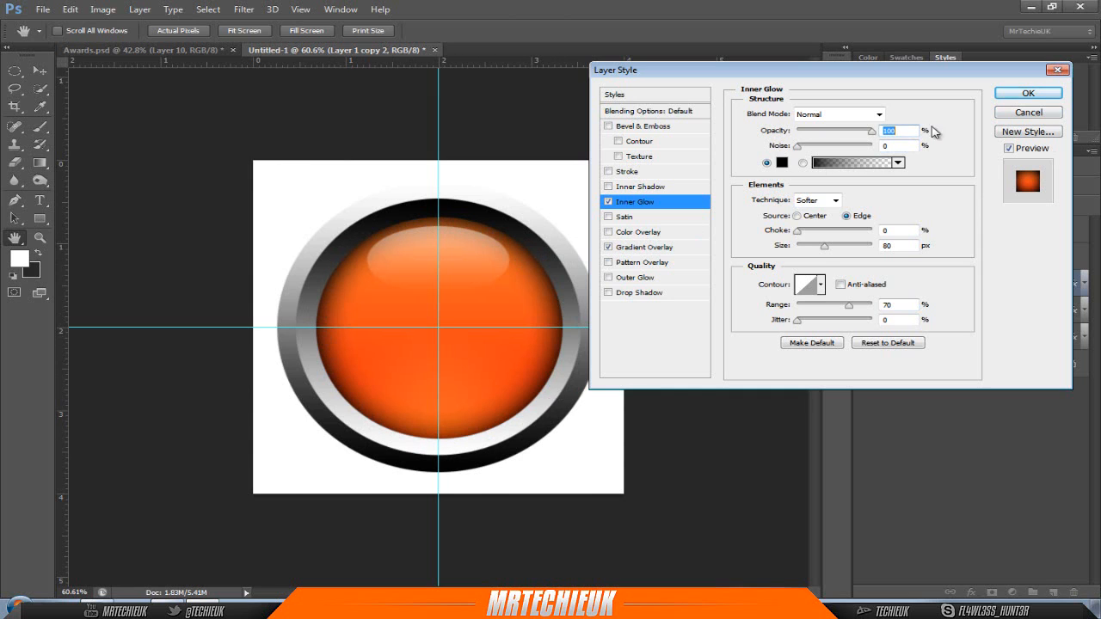
pyautogui.click(1000, 95)
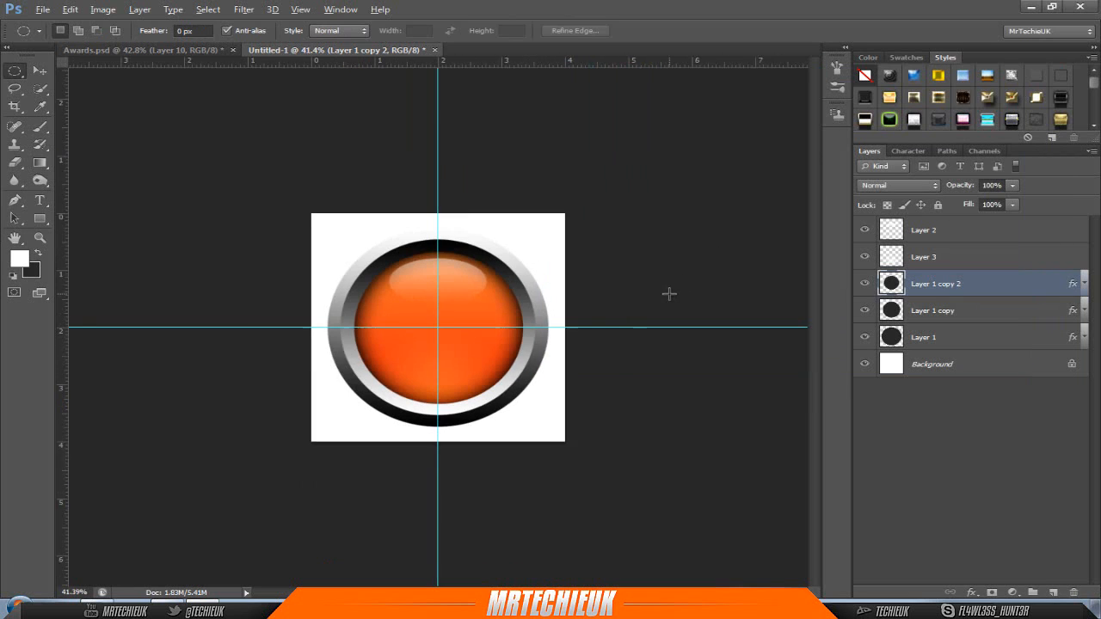
# - Hide the guides and add an empty layer above Layer 2
pyautogui.scroll(-1, 669, 294)
pyautogui.hotkey('ctrl', 'h')
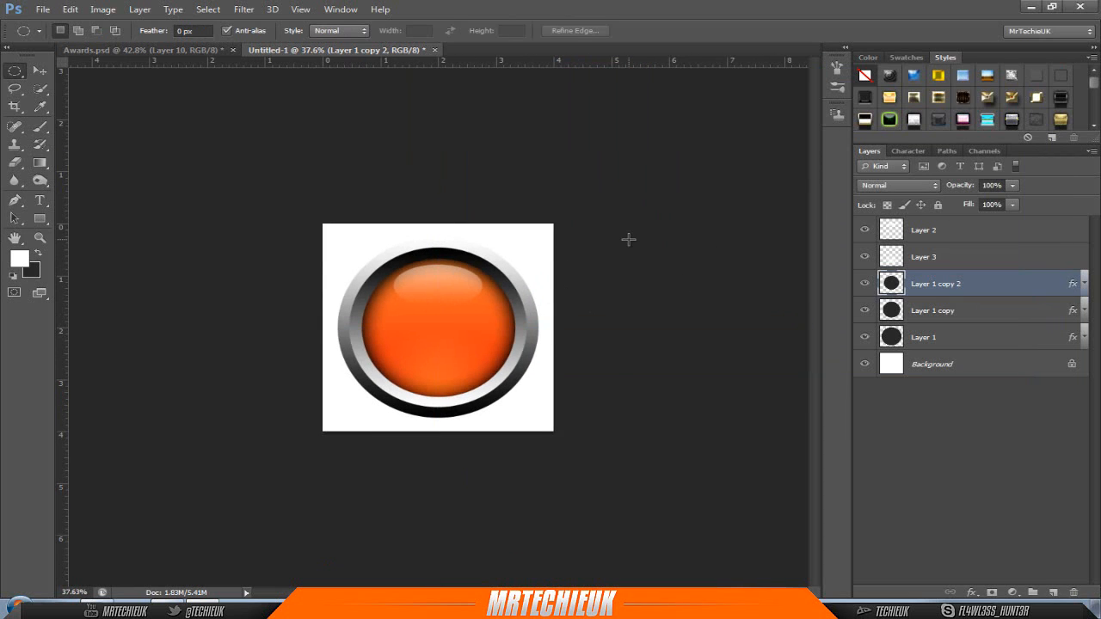
pyautogui.scroll(6, 395, 317)
pyautogui.click(963, 230)
pyautogui.click(1053, 592)
pyautogui.press('t')
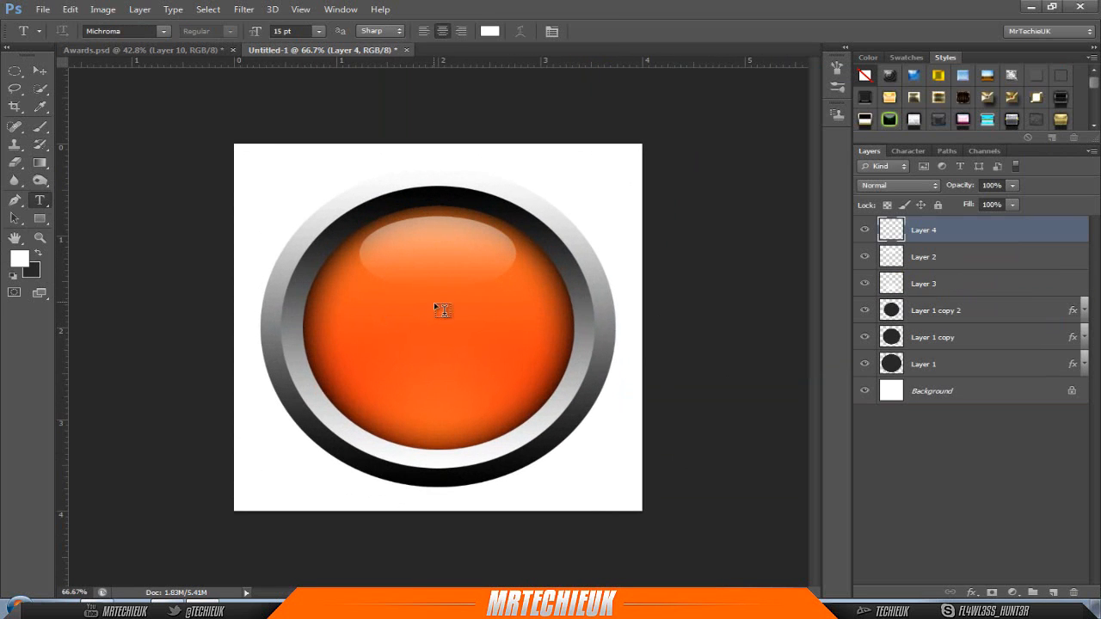
# - Place a letter T on the orange circle, enlarge it, change its font and move it to the circle's centre
pyautogui.click(433, 352)
pyautogui.write('T')
pyautogui.hotkey('ctrl', 'a')
pyautogui.moveTo(259, 36); pyautogui.dragTo(313, 34)
pyautogui.click(163, 31)
pyautogui.click(266, 404)
pyautogui.hotkey('ctrl', 'Return')
pyautogui.press('v')
pyautogui.moveTo(459, 342)
pyautogui.mouseDown()
pyautogui.moveTo(464, 385)
pyautogui.moveTo(445, 357)
pyautogui.mouseUp()
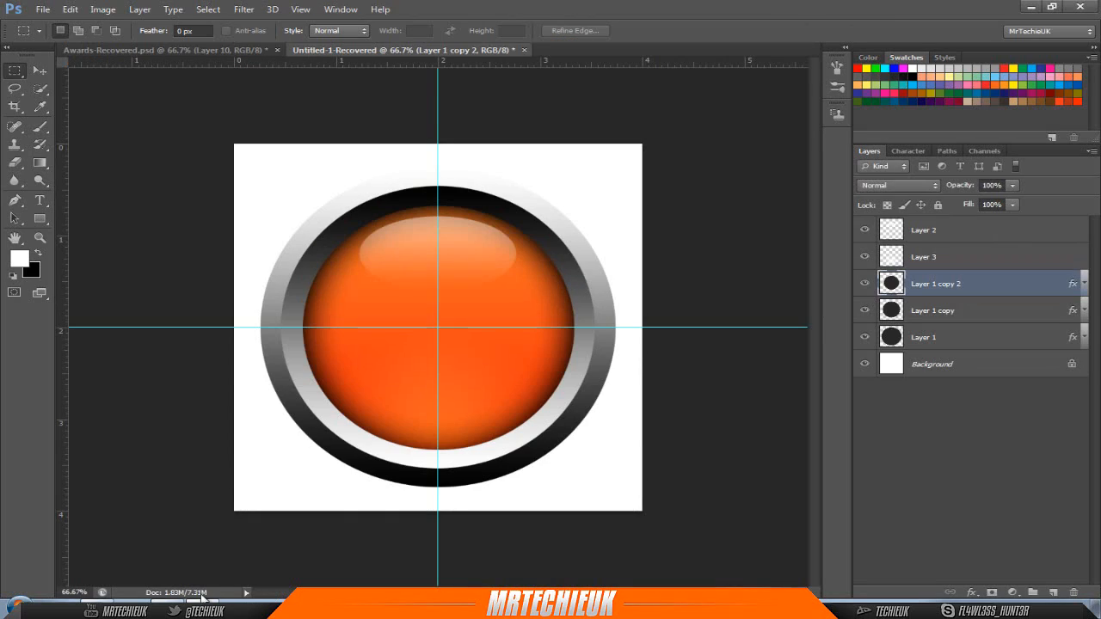
# - Add a letter T in the Transformers font at 85 pt and position it at the centre of the orange circle
pyautogui.click(40, 201)
pyautogui.click(437, 327)
pyautogui.write('T')
pyautogui.hotkey('ctrl', 'a')
pyautogui.click(163, 31)
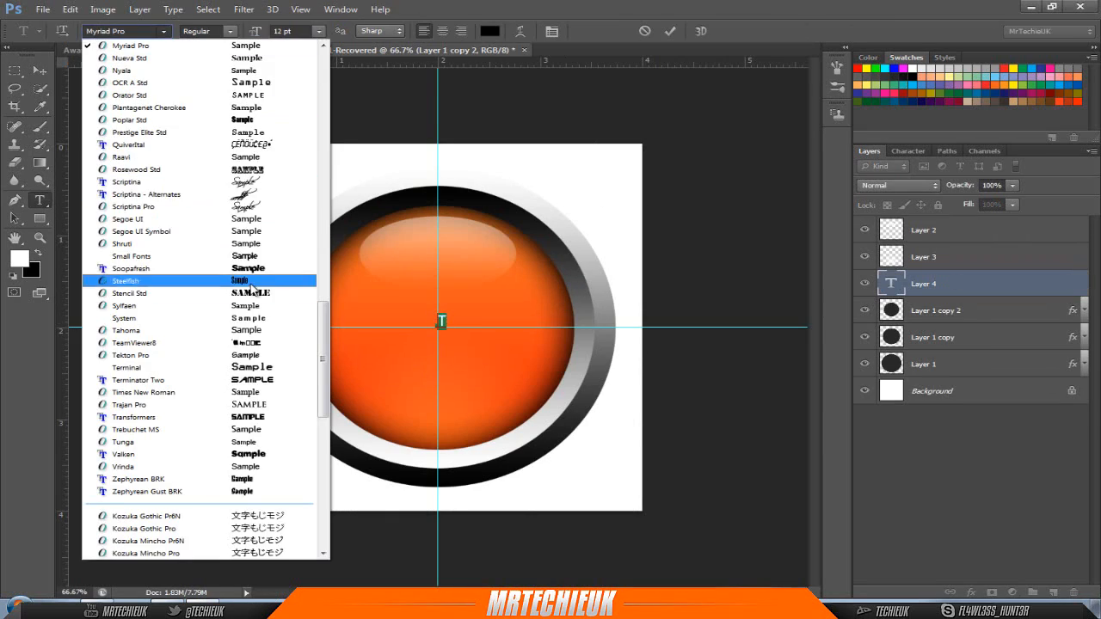
pyautogui.click(249, 420)
pyautogui.moveTo(259, 36); pyautogui.dragTo(318, 37)
pyautogui.click(39, 71)
pyautogui.moveTo(478, 293); pyautogui.dragTo(445, 337)
# - Recolour the letter T white
pyautogui.doubleClick(892, 283)
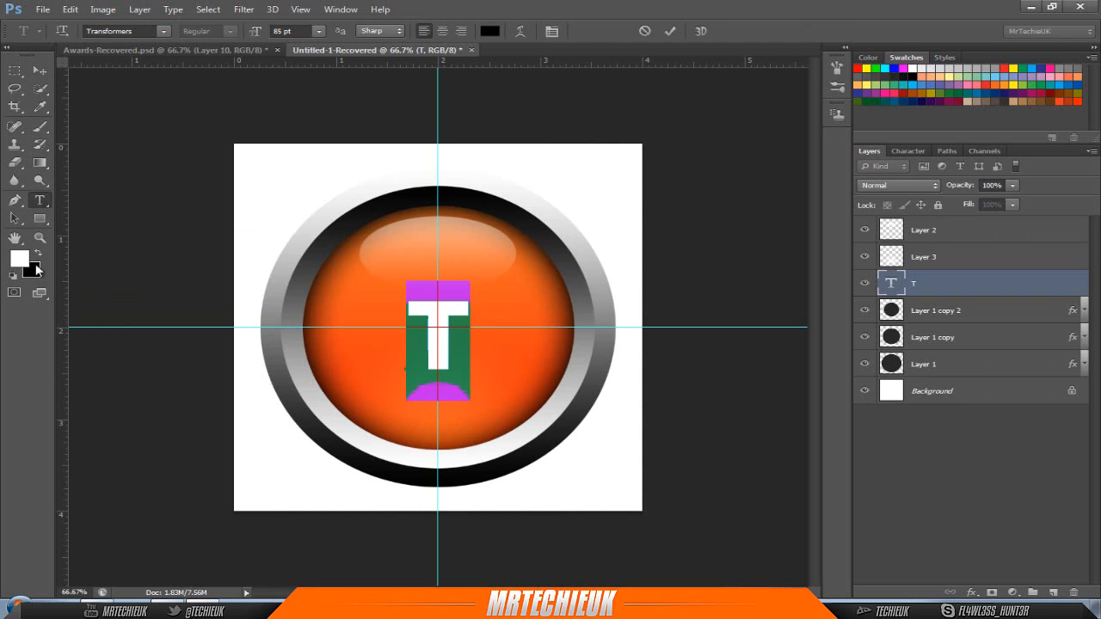
pyautogui.click(38, 253)
pyautogui.click(38, 253)
pyautogui.click(40, 70)
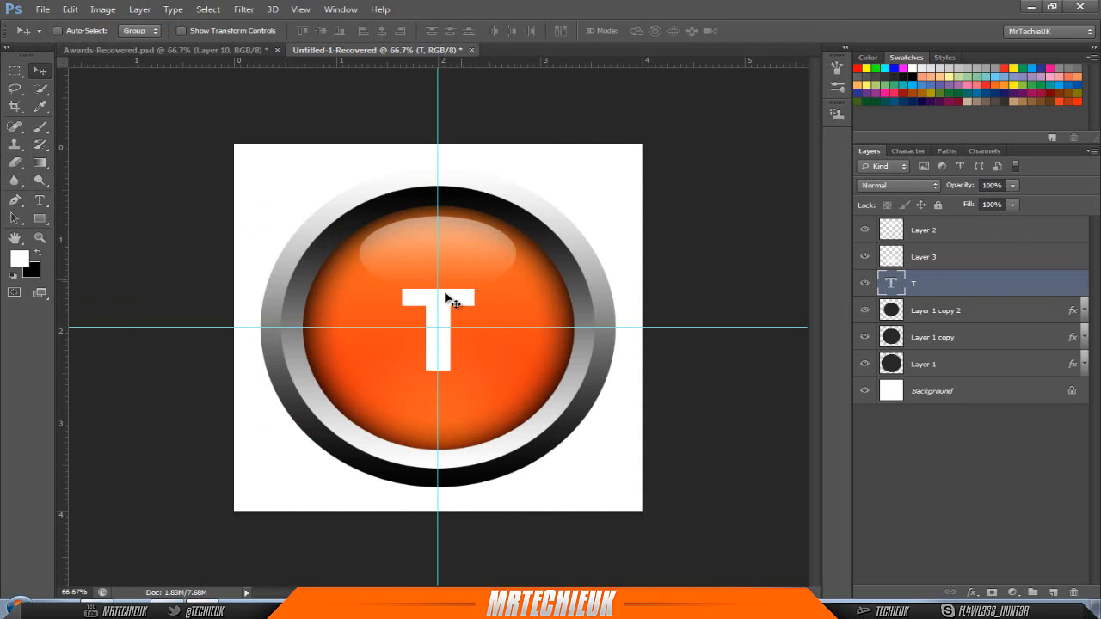
# - Add an Inner Shadow with the default settings to the letter T
pyautogui.rightClick(937, 283)
pyautogui.click(739, 56)
pyautogui.click(557, 262)
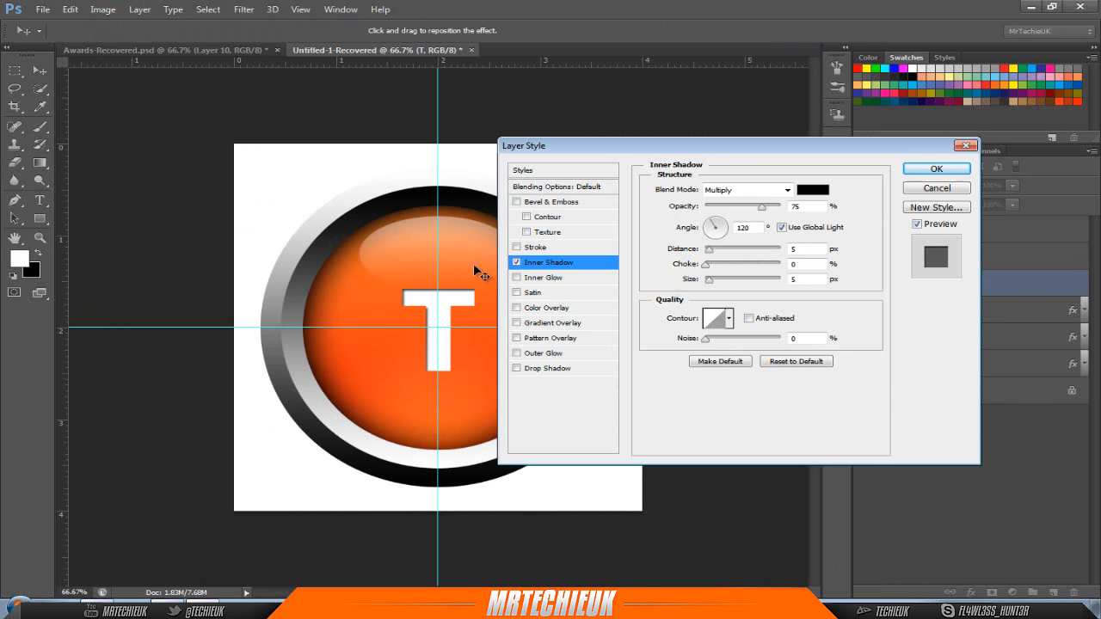
pyautogui.click(926, 171)
# - Enlarge the letter T proportionally, recentre it on the orange circle, and hide the guides
pyautogui.hotkey('ctrl', 't')
pyautogui.moveTo(482, 400); pyautogui.dragTo(504, 430)
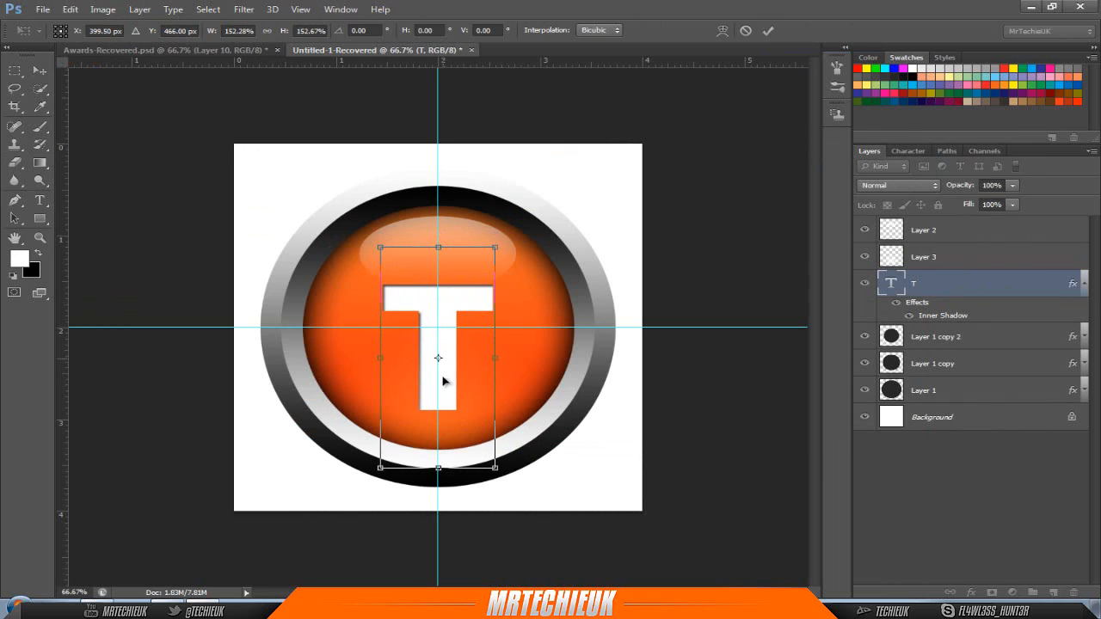
pyautogui.moveTo(441, 381); pyautogui.dragTo(446, 347)
pyautogui.press('Return')
pyautogui.hotkey('ctrl', '-')
pyautogui.hotkey('ctrl', ';')
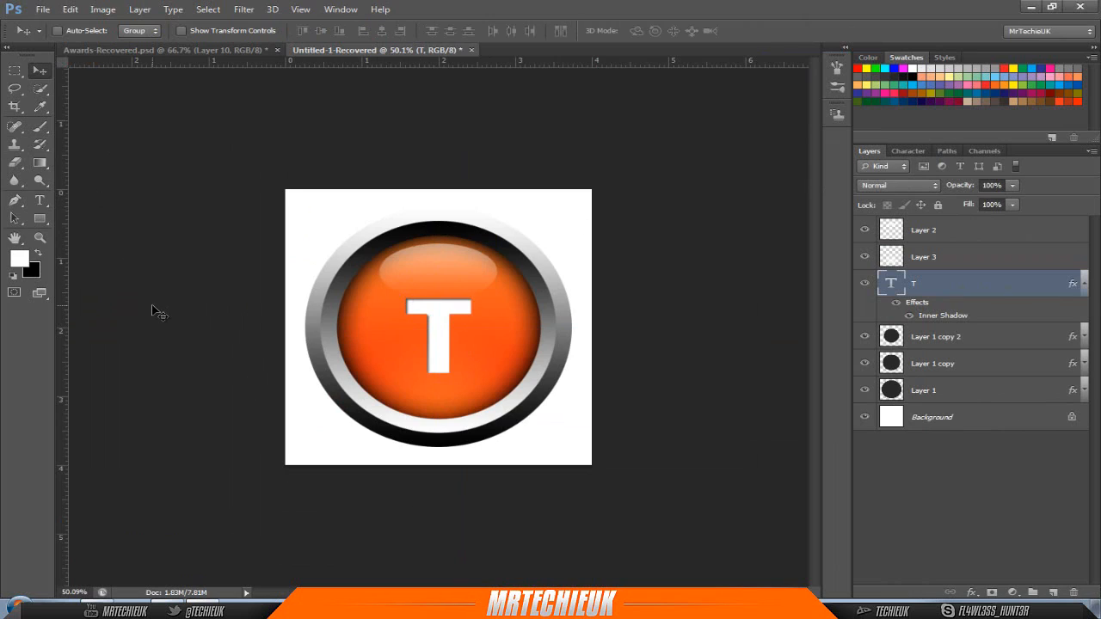